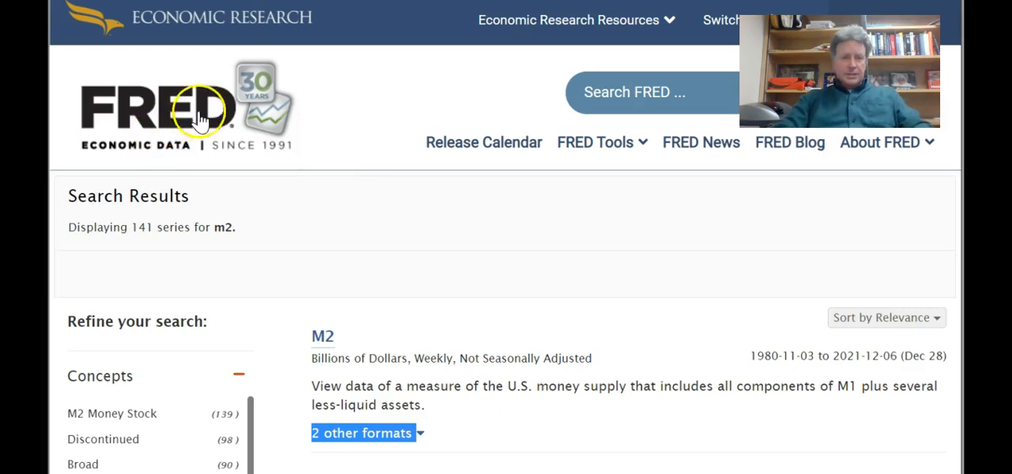
# - Return to the FRED home page and browse the available data by category
pyautogui.click(159, 94)
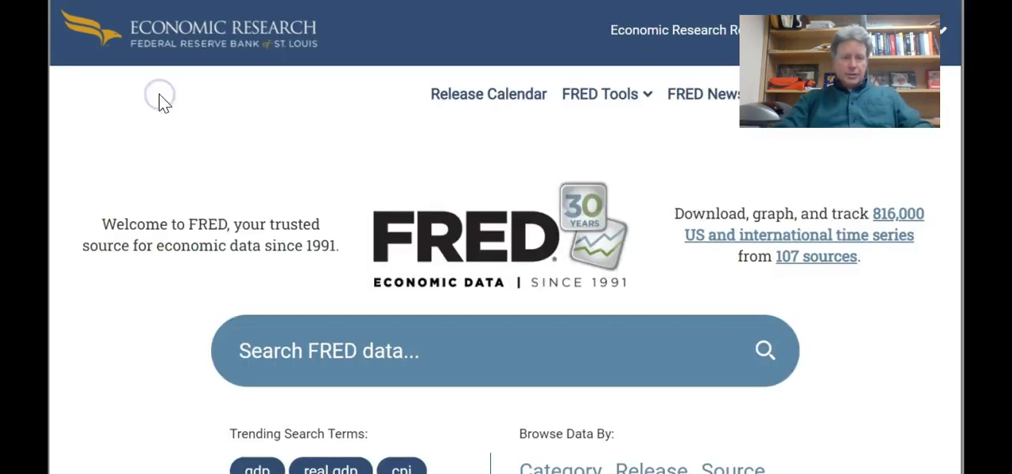
pyautogui.scroll(-2, 354, 117)
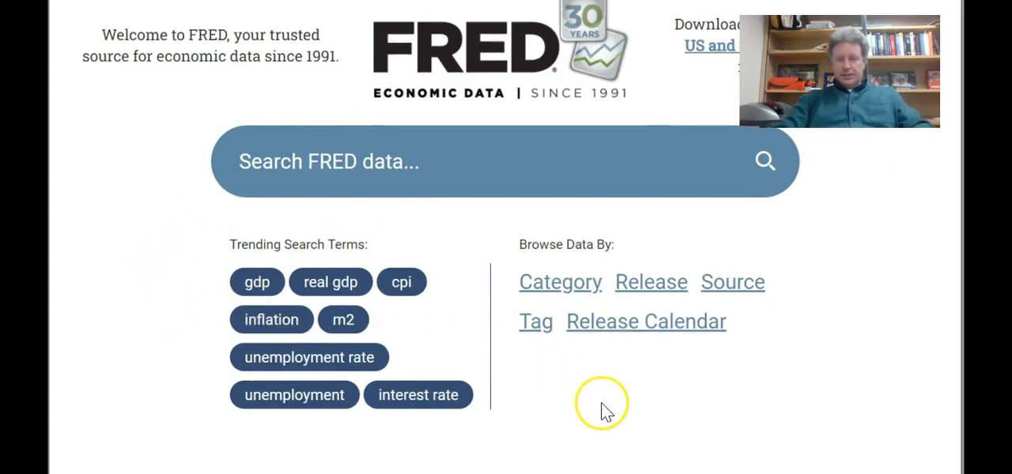
pyautogui.scroll(-1, 604, 407)
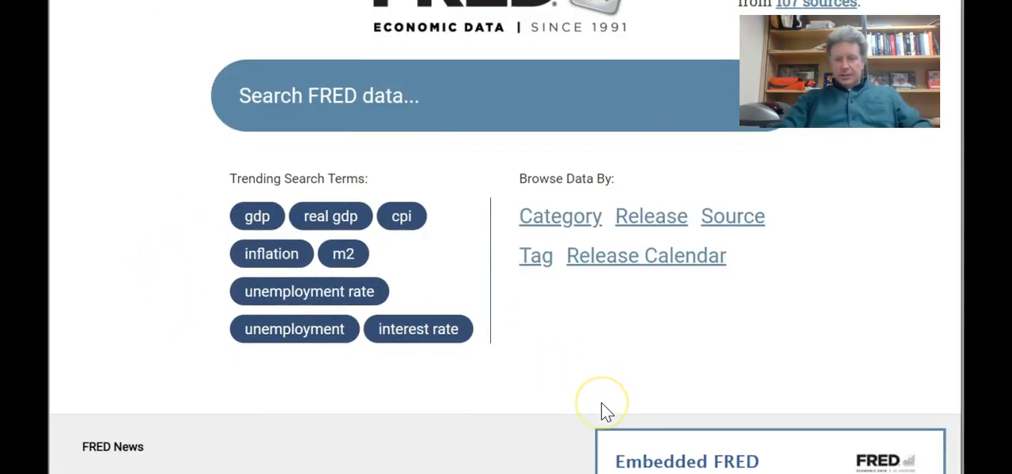
pyautogui.click(551, 218)
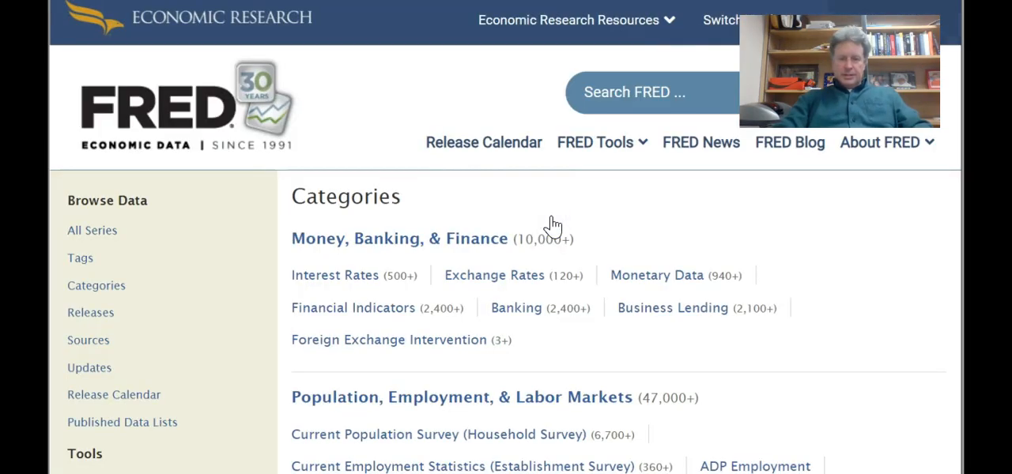
pyautogui.scroll(-2, 760, 362)
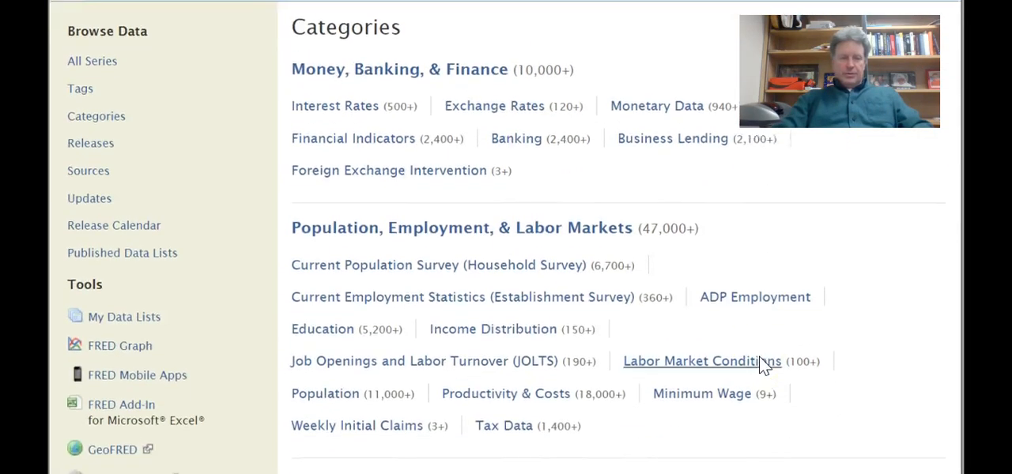
pyautogui.scroll(1, 760, 362)
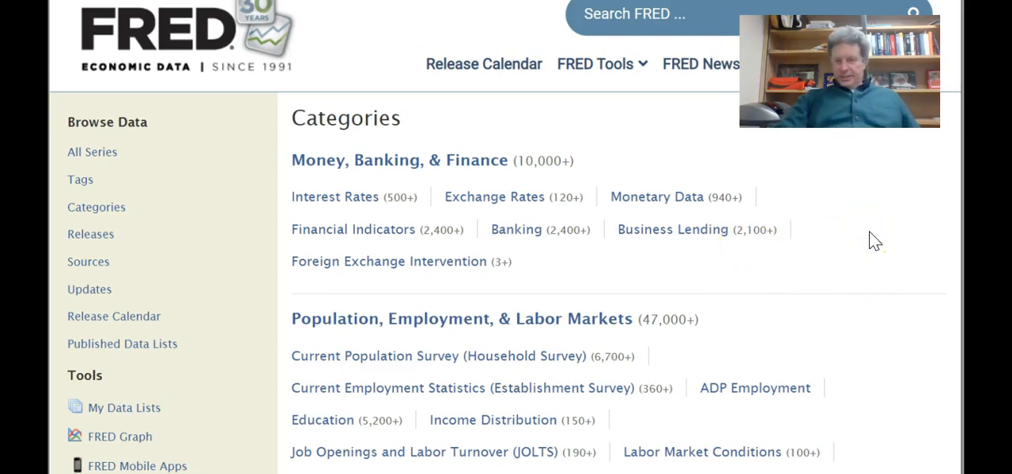
# - Open the monthly, seasonally adjusted M2 series under Monetary Data, M2 and Components
pyautogui.click(662, 199)
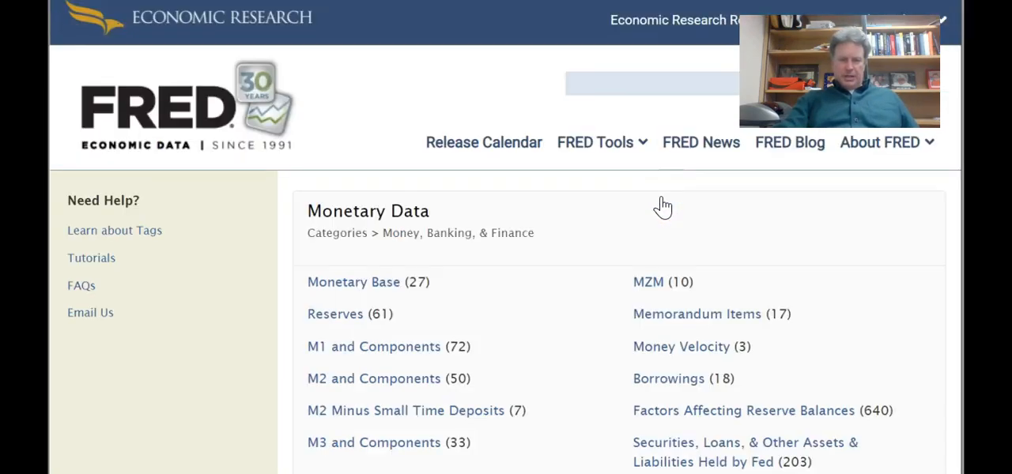
pyautogui.click(395, 382)
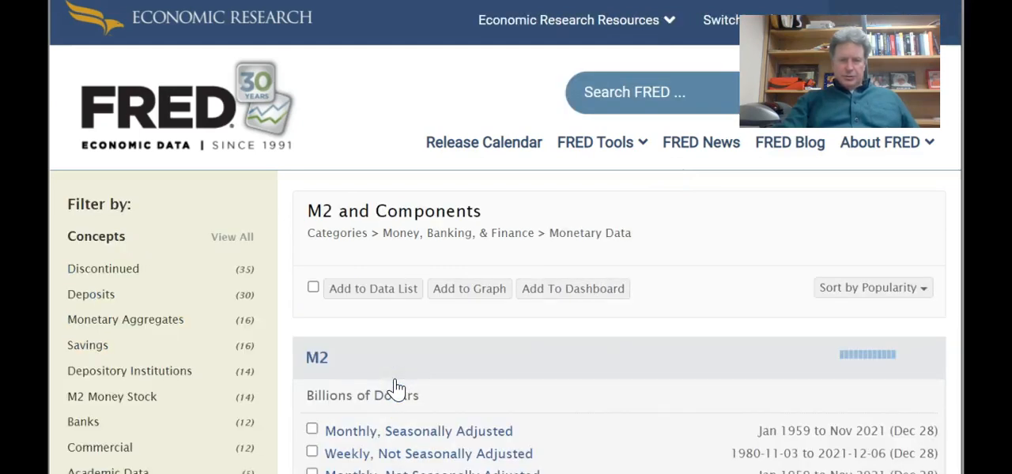
pyautogui.scroll(-2, 606, 340)
pyautogui.scroll(-1, 609, 341)
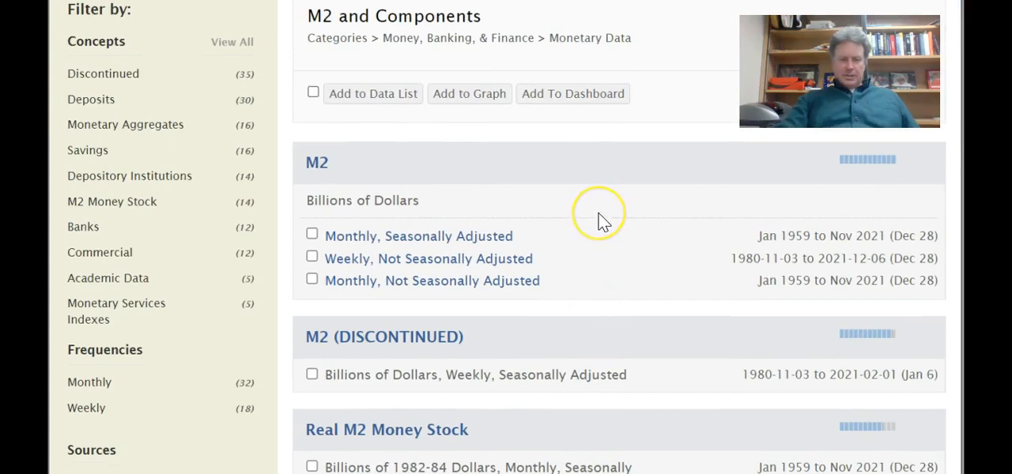
pyautogui.click(435, 237)
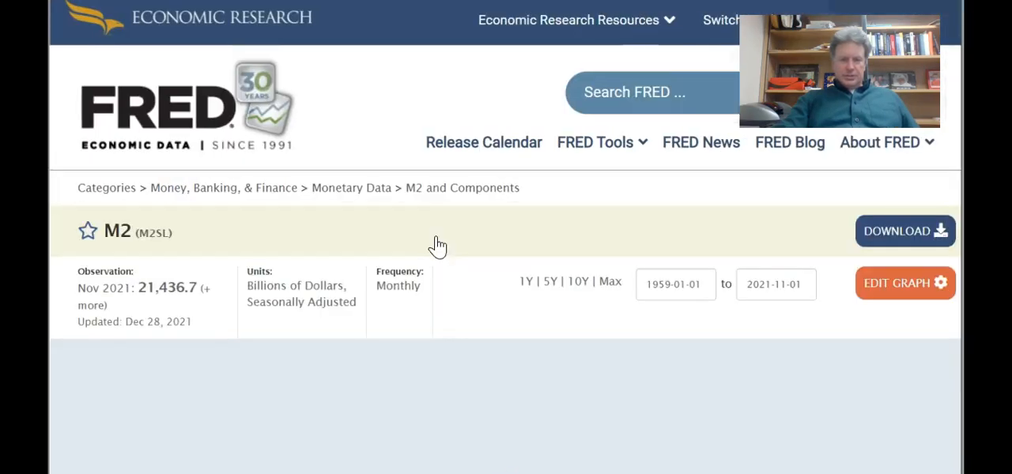
# - Examine the M2 line graph over its full date range and read individual monthly values along the curve
pyautogui.scroll(-3, 549, 327)
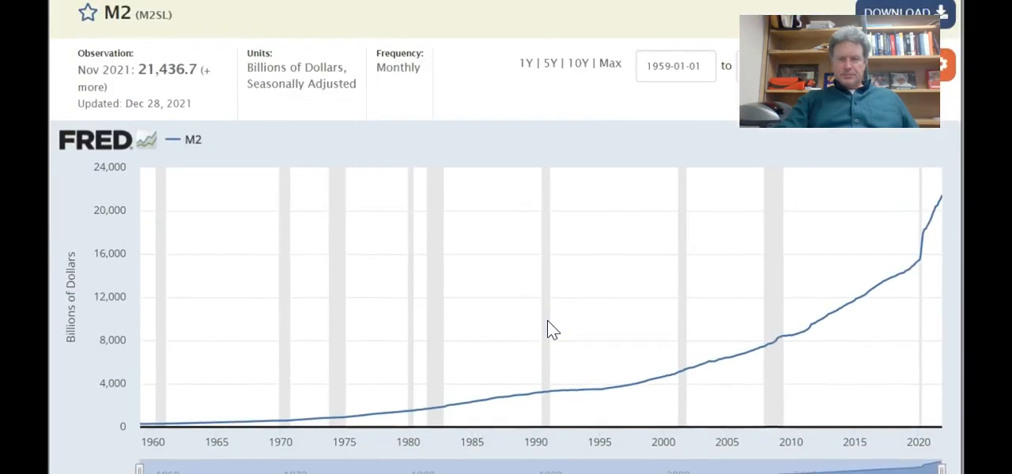
pyautogui.scroll(1, 552, 329)
pyautogui.scroll(-1, 552, 329)
pyautogui.click(642, 399)
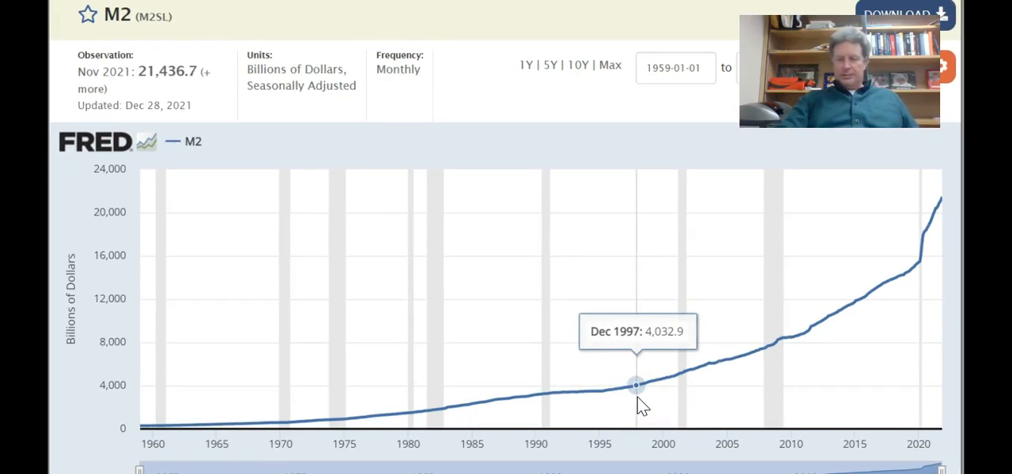
pyautogui.click(871, 370)
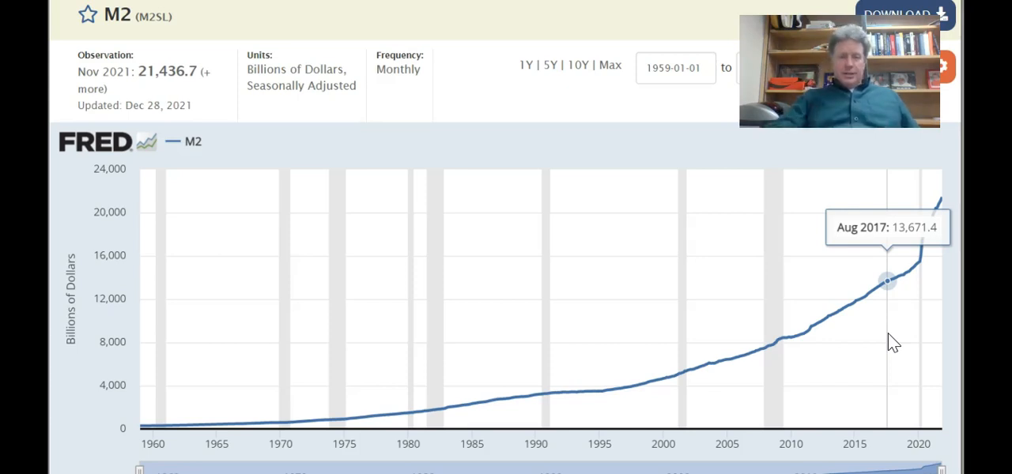
pyautogui.scroll(-2, 889, 335)
pyautogui.scroll(5, 887, 341)
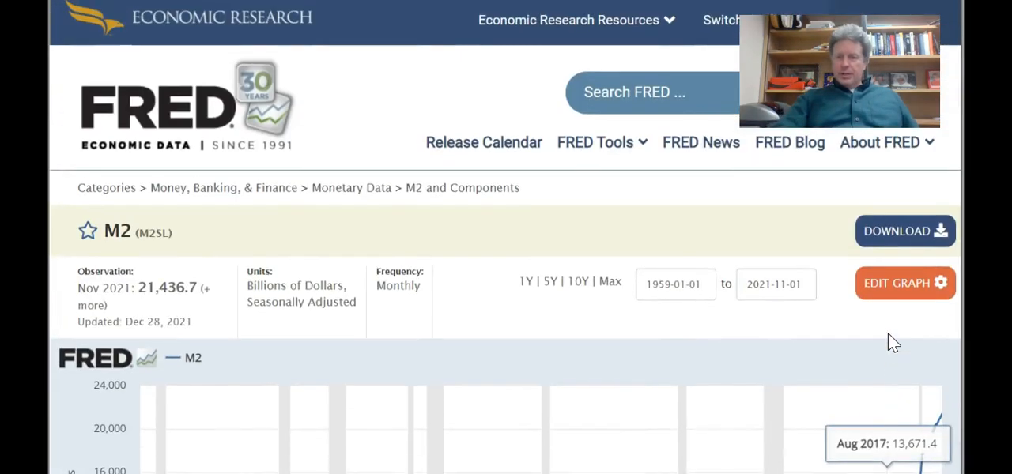
# - Edit the M2 graph so the custom formula's units are Natural Log
pyautogui.click(893, 297)
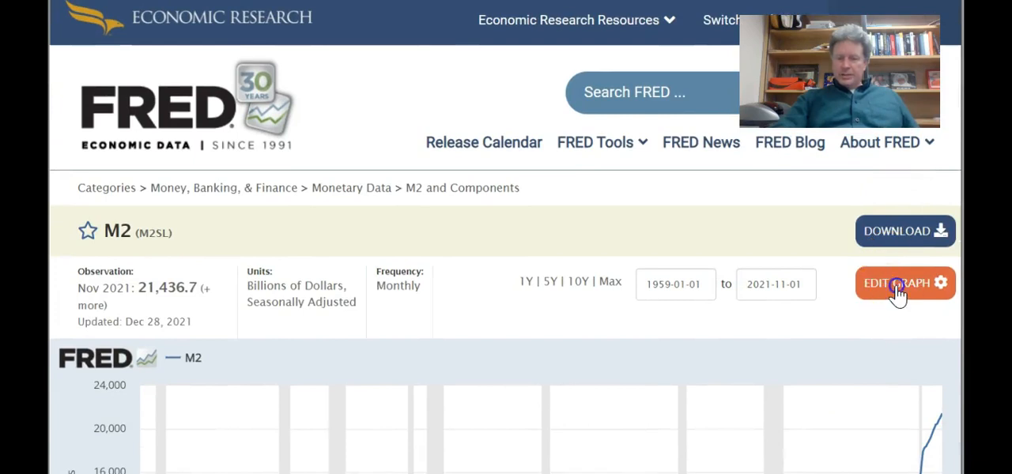
pyautogui.scroll(-3, 900, 342)
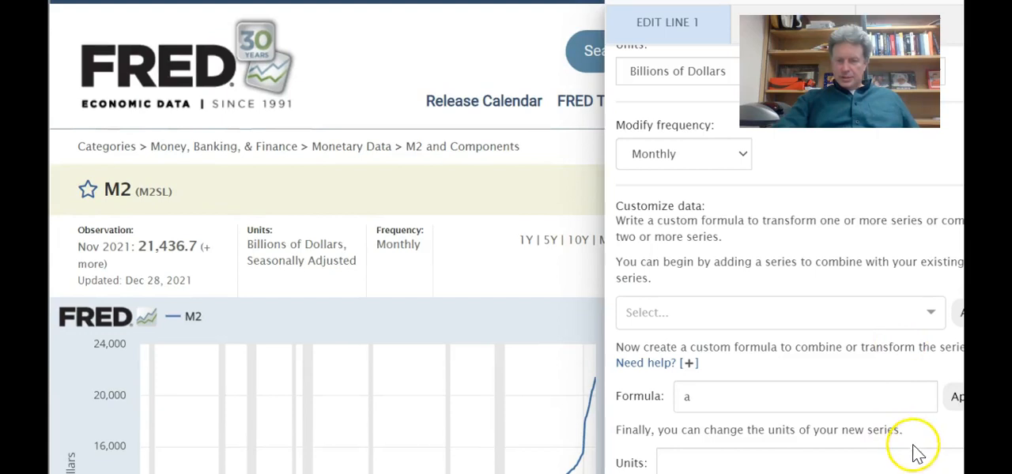
pyautogui.click(932, 467)
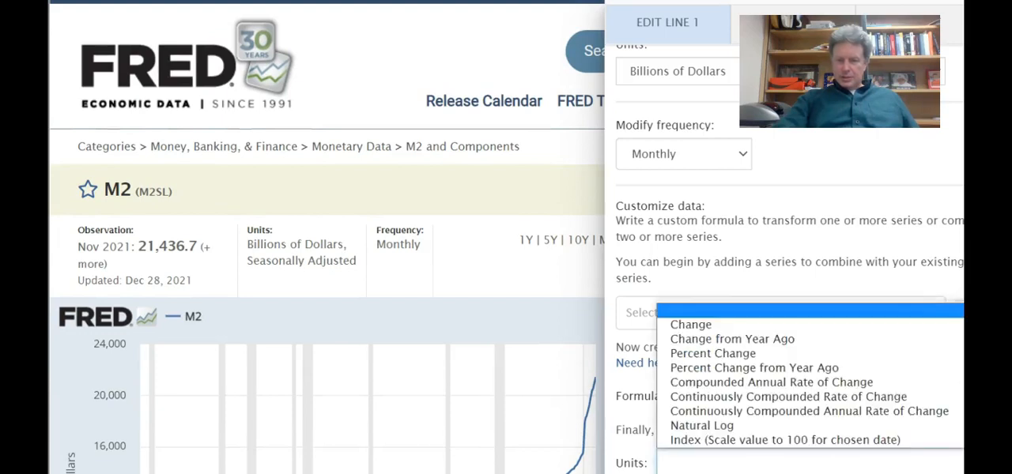
pyautogui.click(797, 427)
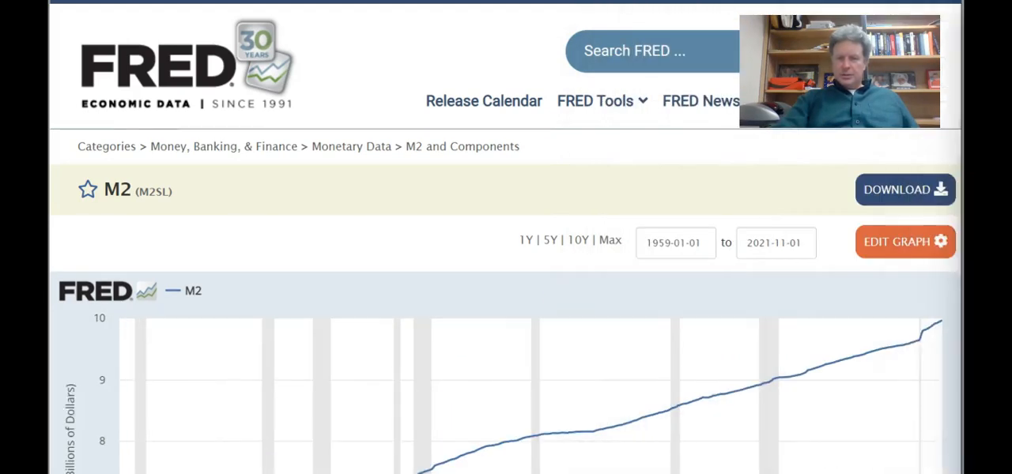
pyautogui.scroll(-2, 688, 253)
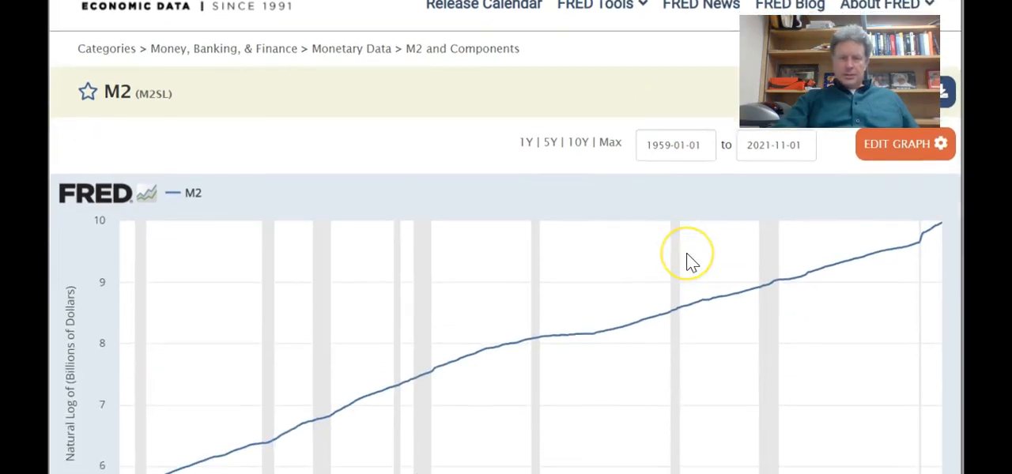
pyautogui.scroll(-2, 687, 261)
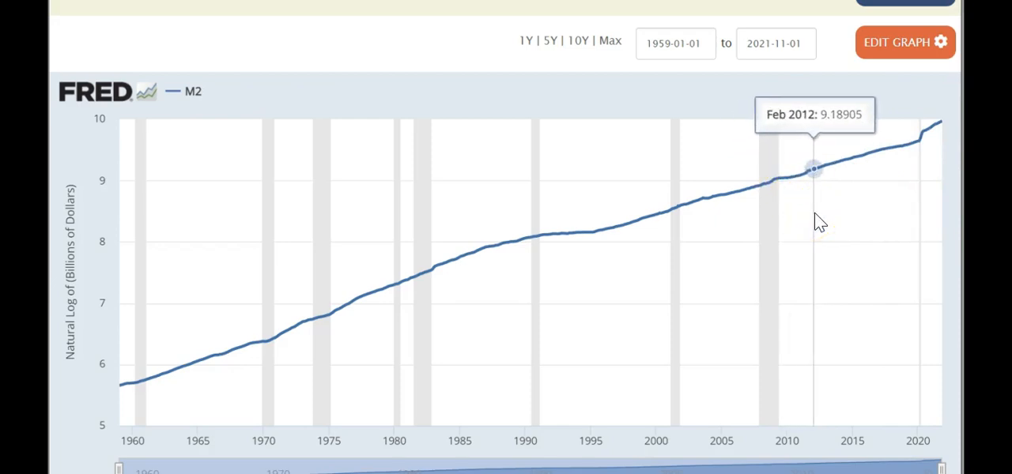
# - Change the M2 line's base units to Percent Change from Year Ago and close the graph editor
pyautogui.click(913, 44)
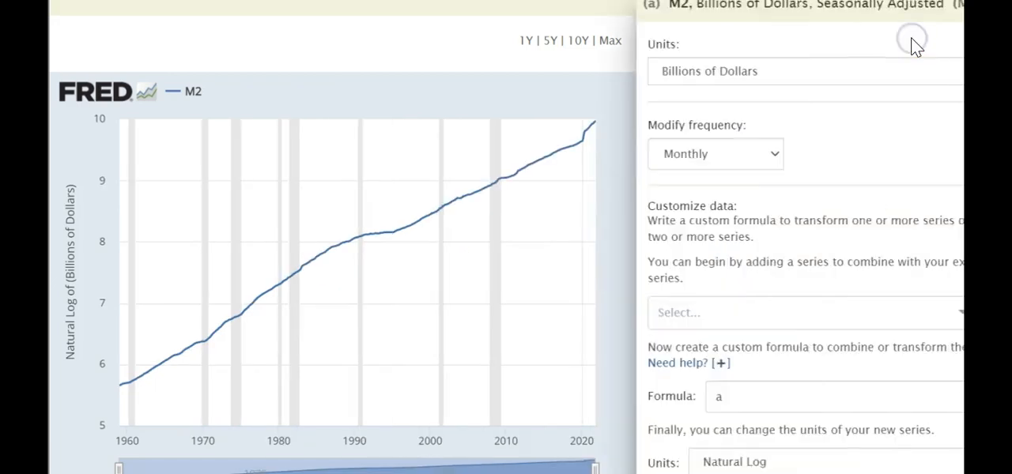
pyautogui.click(933, 71)
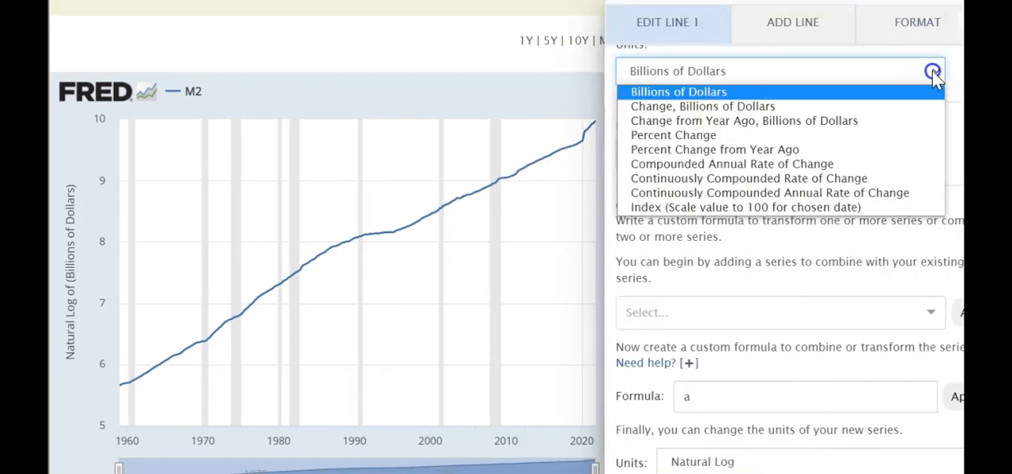
pyautogui.click(733, 150)
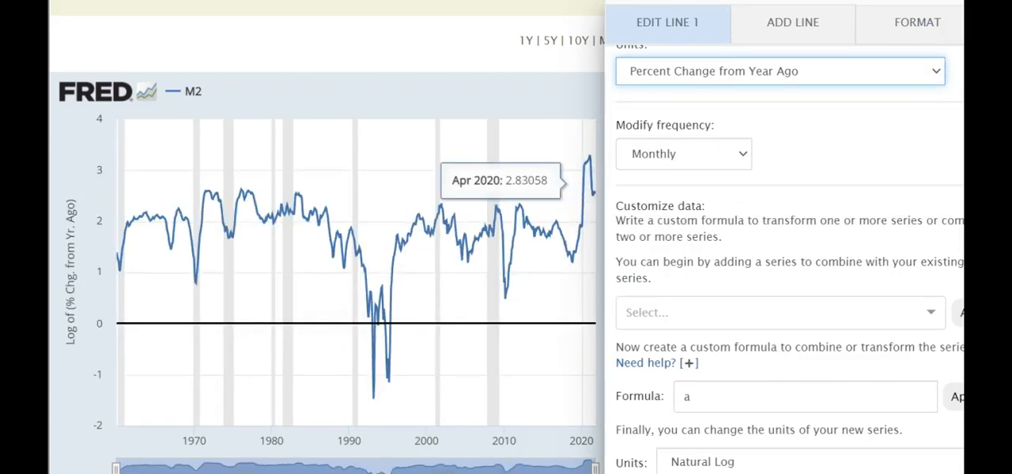
pyautogui.click(996, 22)
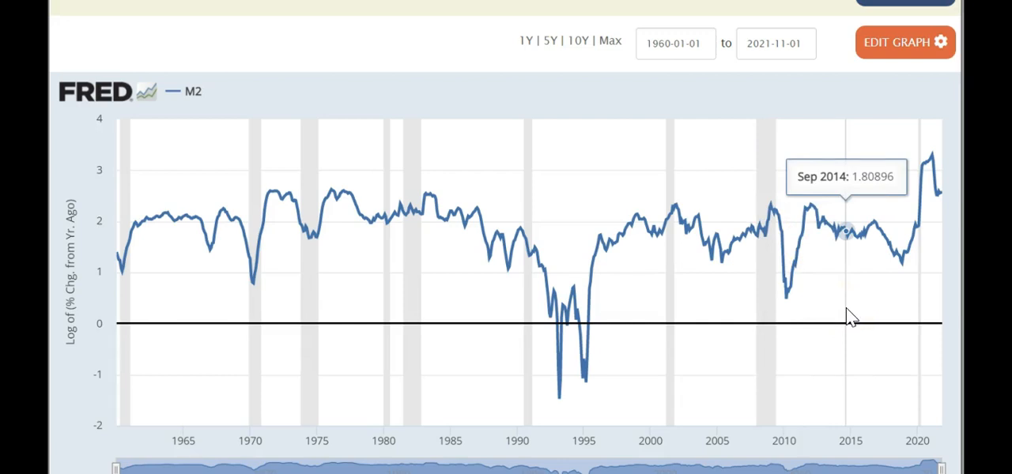
# - Review the transformed M2 graph and download its data as an Excel file
pyautogui.scroll(1, 847, 310)
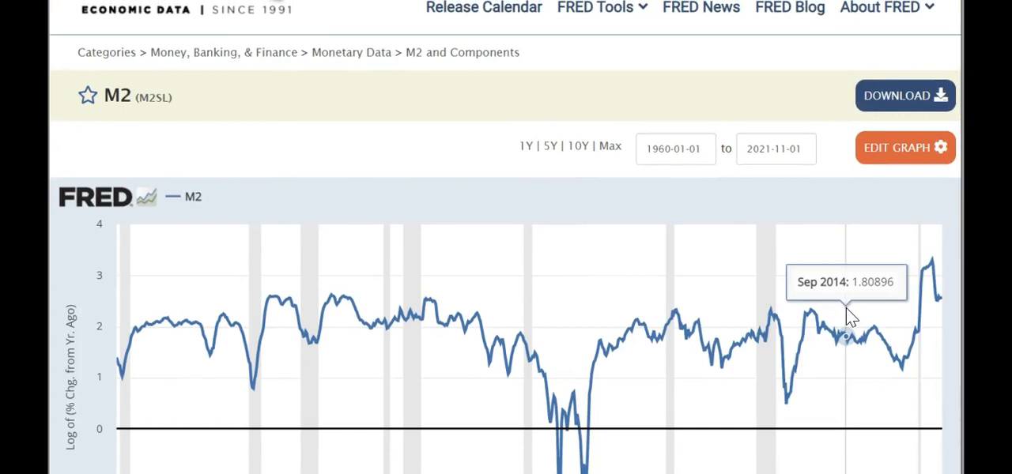
pyautogui.click(927, 306)
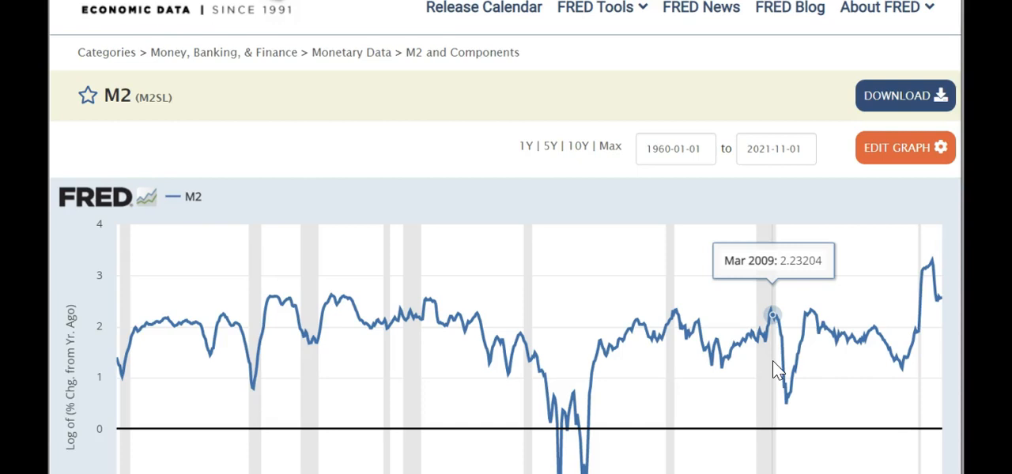
pyautogui.scroll(-2, 774, 370)
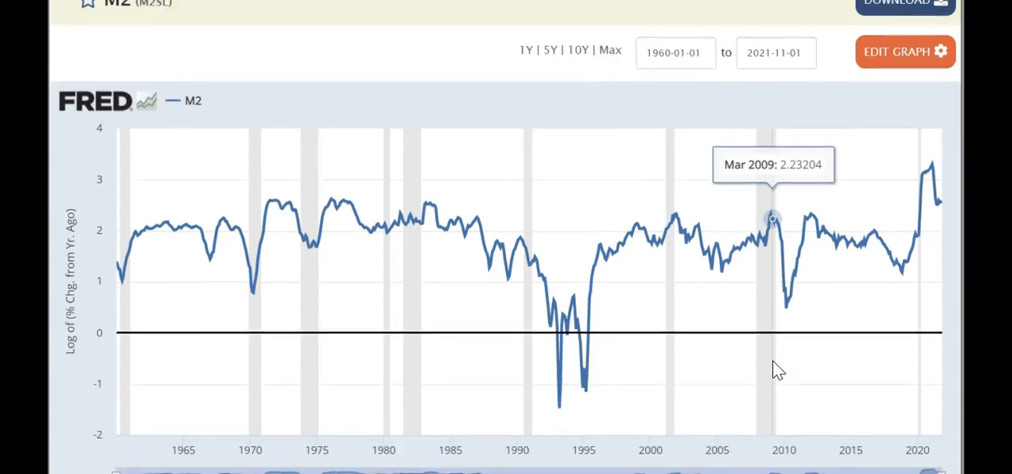
pyautogui.scroll(-1, 773, 365)
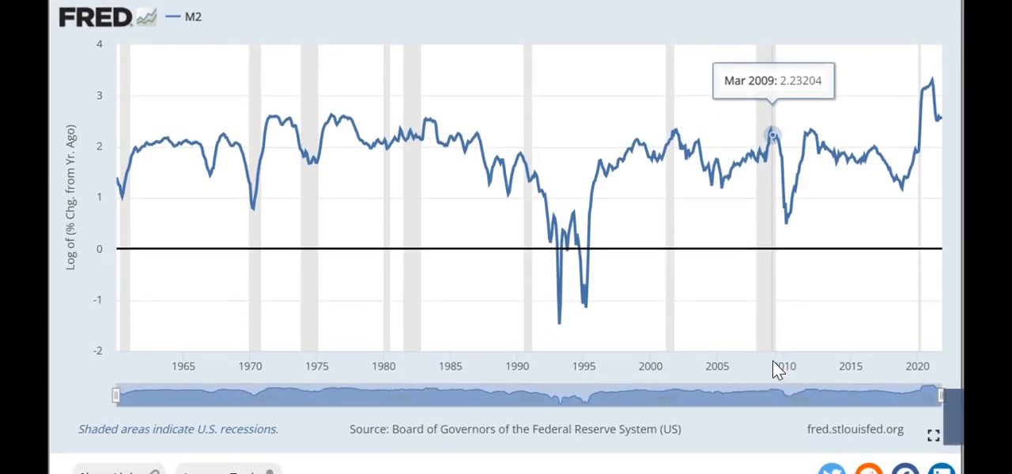
pyautogui.scroll(1, 773, 365)
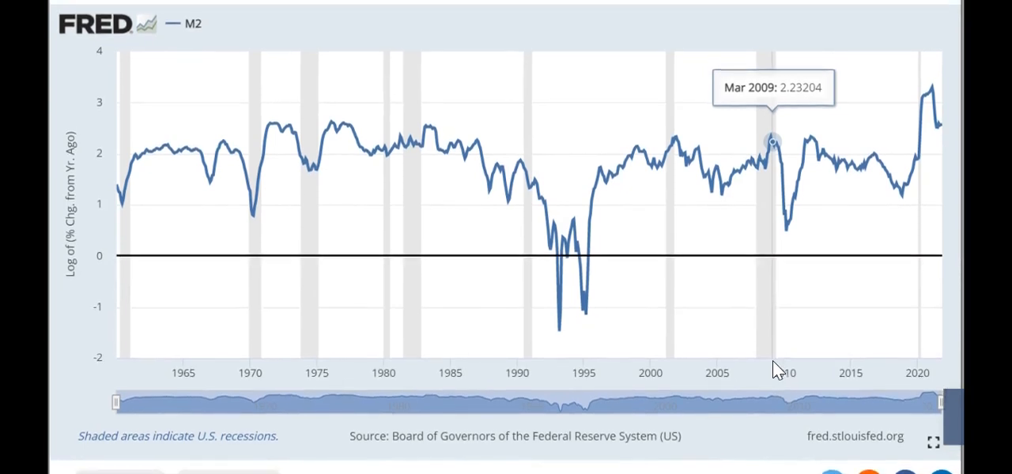
pyautogui.scroll(3, 773, 366)
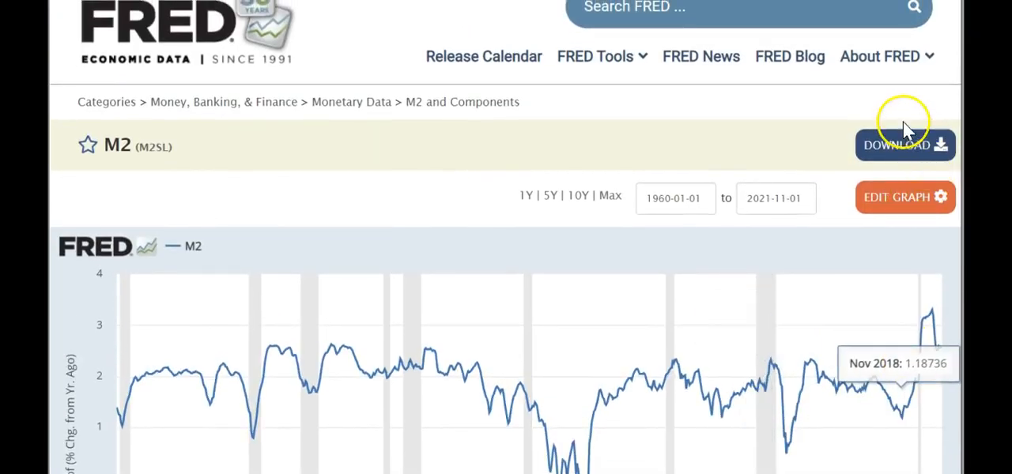
pyautogui.click(899, 150)
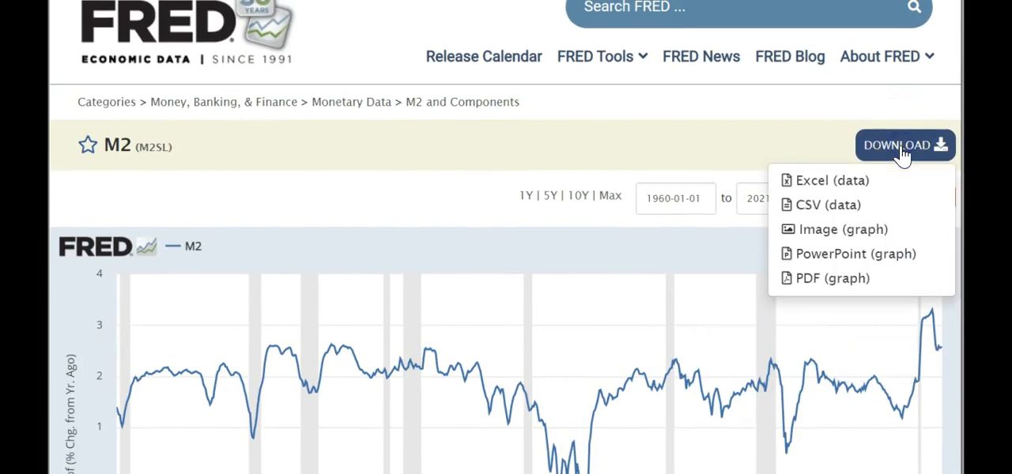
pyautogui.click(812, 181)
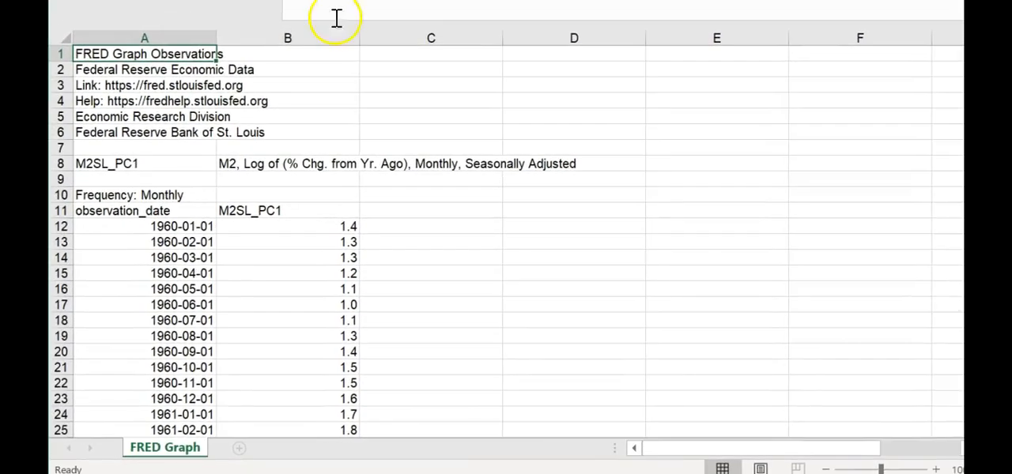
# - Delete rows 1 to 10 above the observation_date header row in the M2 sheet
pyautogui.moveTo(63, 202)
pyautogui.mouseDown()
pyautogui.moveTo(65, 142)
pyautogui.moveTo(80, 201)
pyautogui.mouseUp()
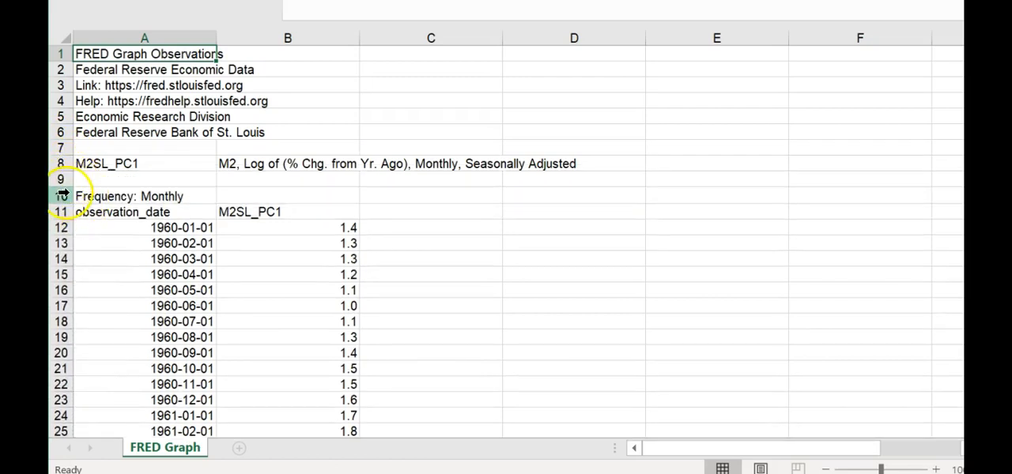
pyautogui.moveTo(64, 195); pyautogui.dragTo(109, 54)
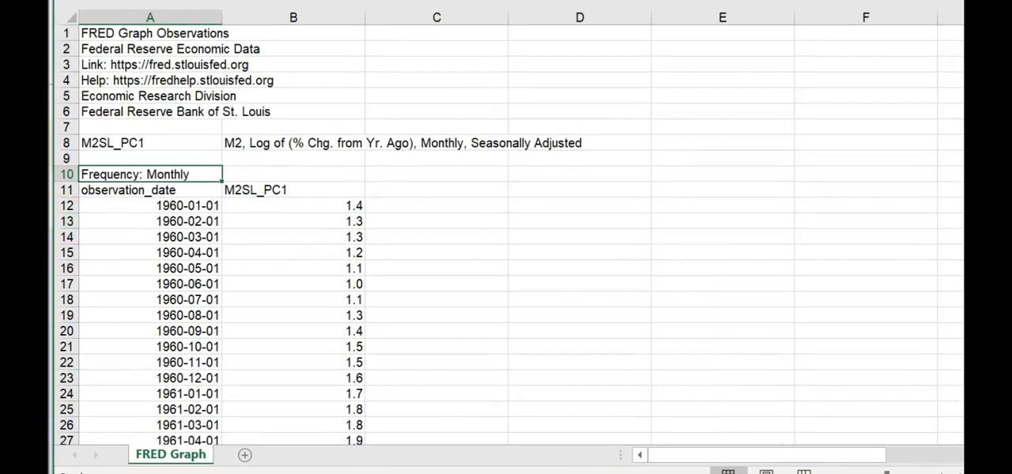
pyautogui.click(70, 174)
pyautogui.moveTo(69, 175); pyautogui.dragTo(90, 34)
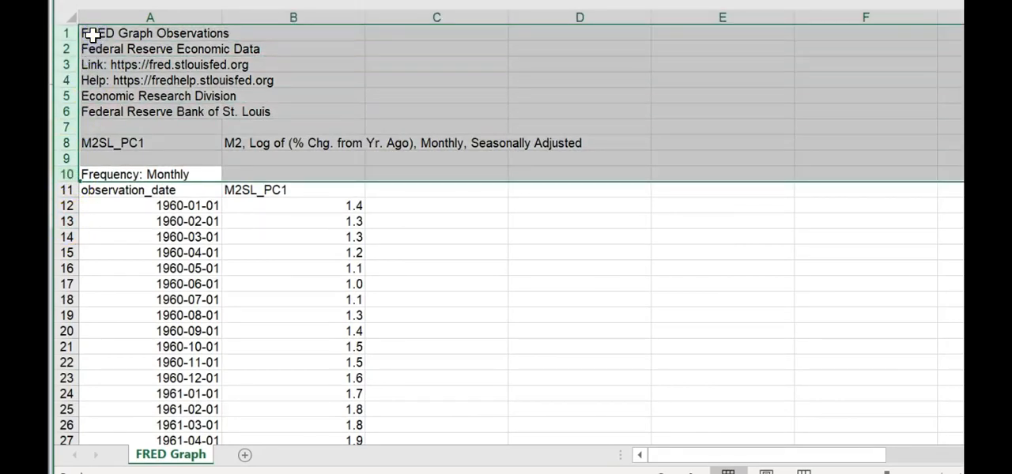
pyautogui.hotkey('ctrl', '-')
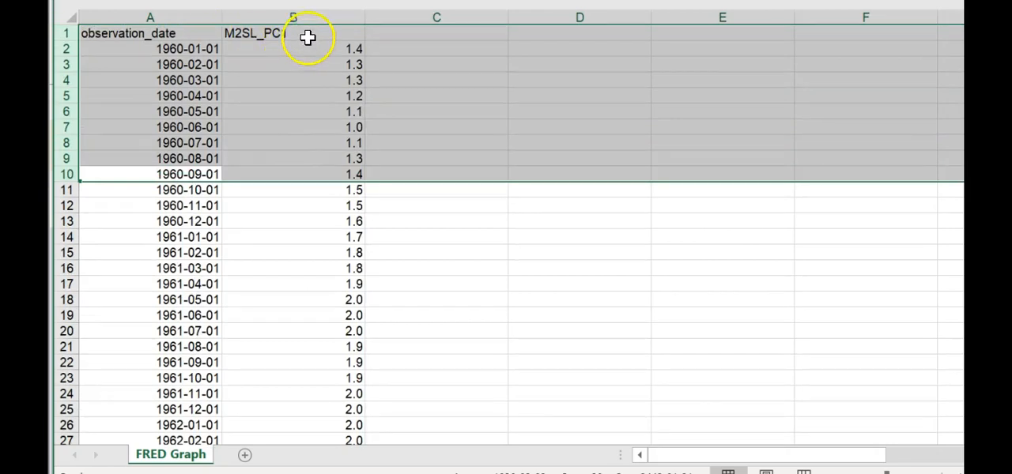
# - Rename the M2SL_PC1 column header to m2 and copy the whole of column B
pyautogui.click(308, 37)
pyautogui.write('m2')
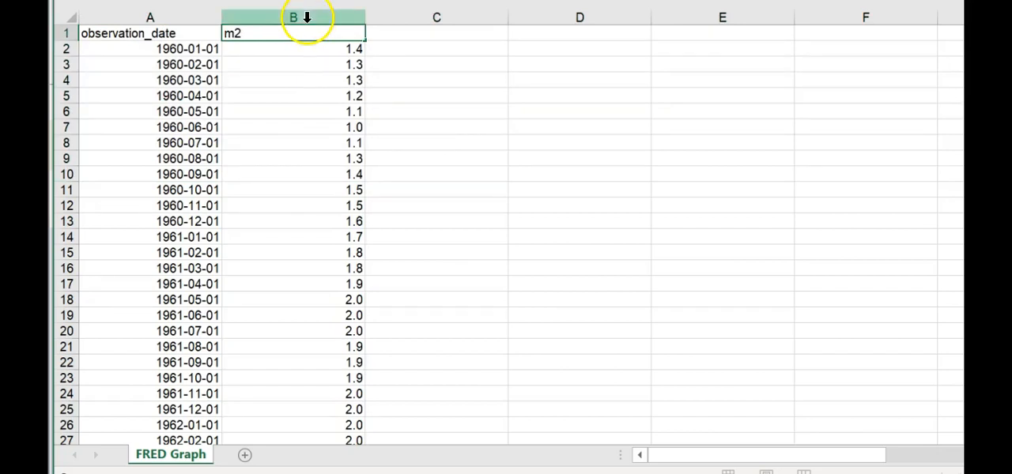
pyautogui.click(306, 18)
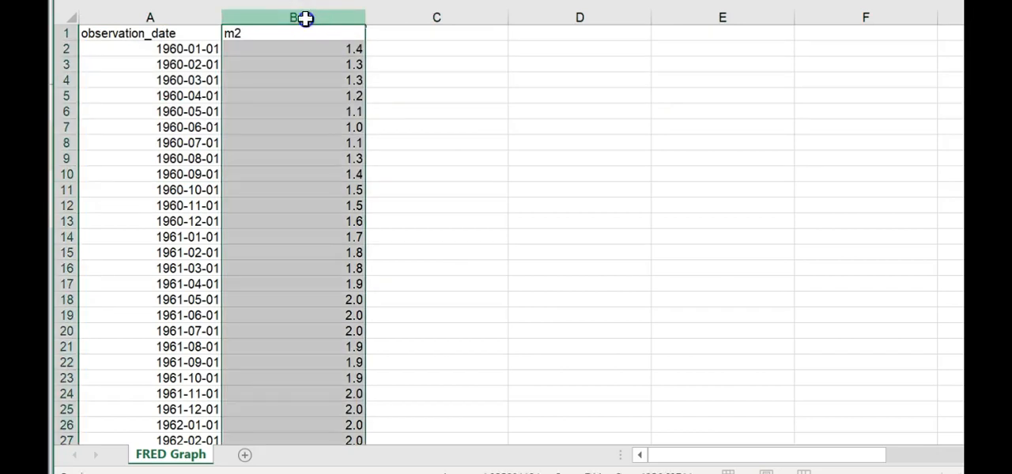
pyautogui.hotkey('ctrl', 'c')
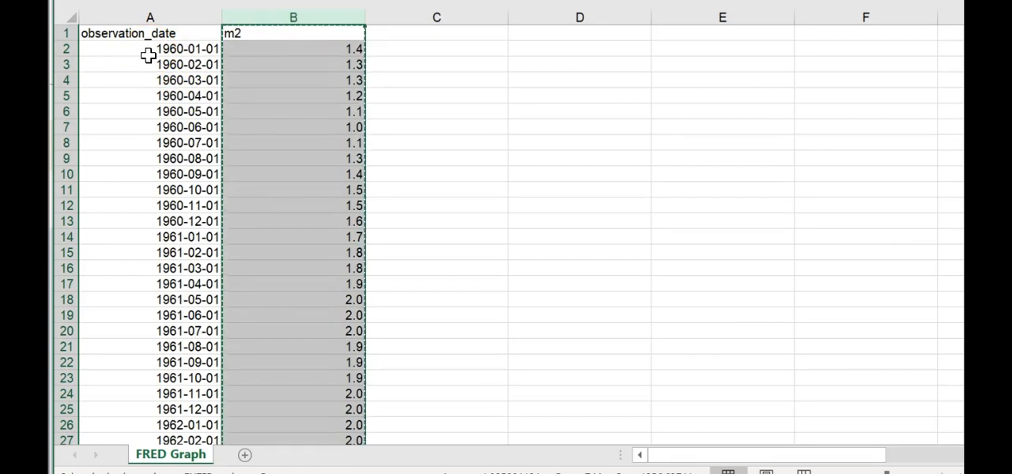
# - Launch EViews 12 and decline the component registration
pyautogui.click(86, 473)
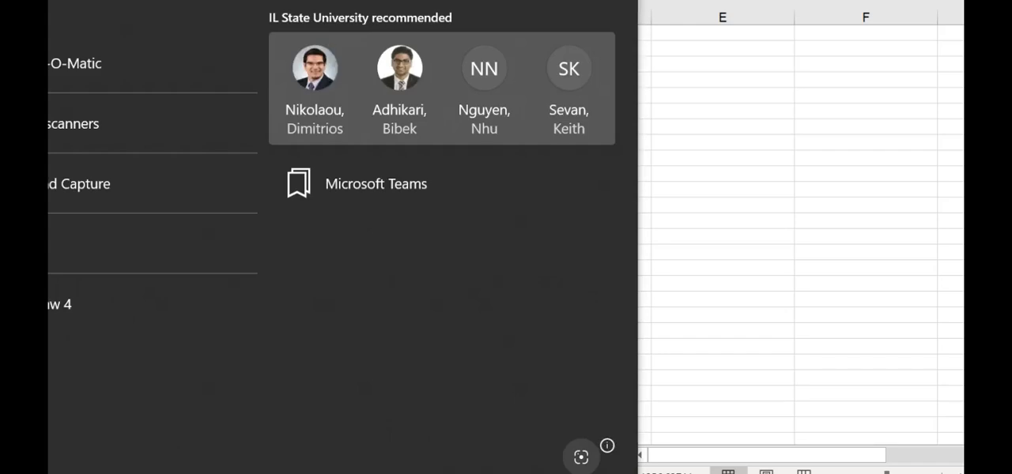
pyautogui.write('evi')
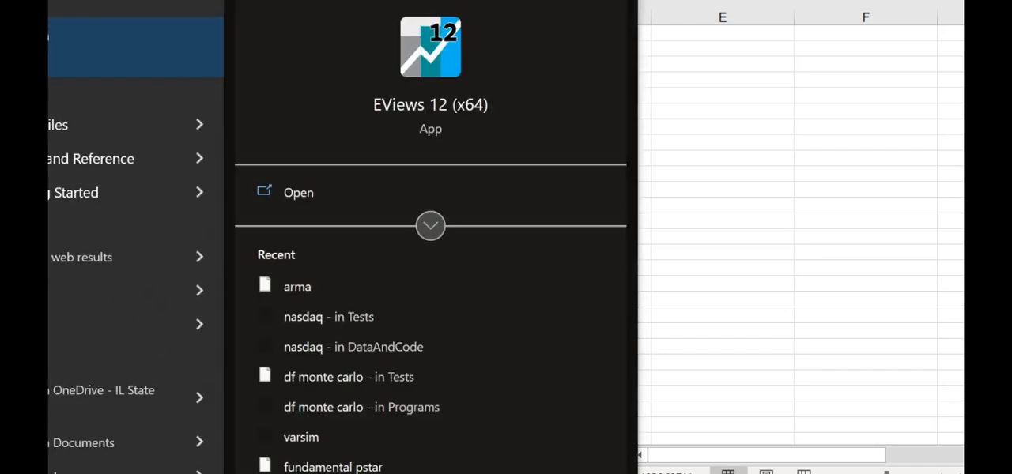
pyautogui.press('Return')
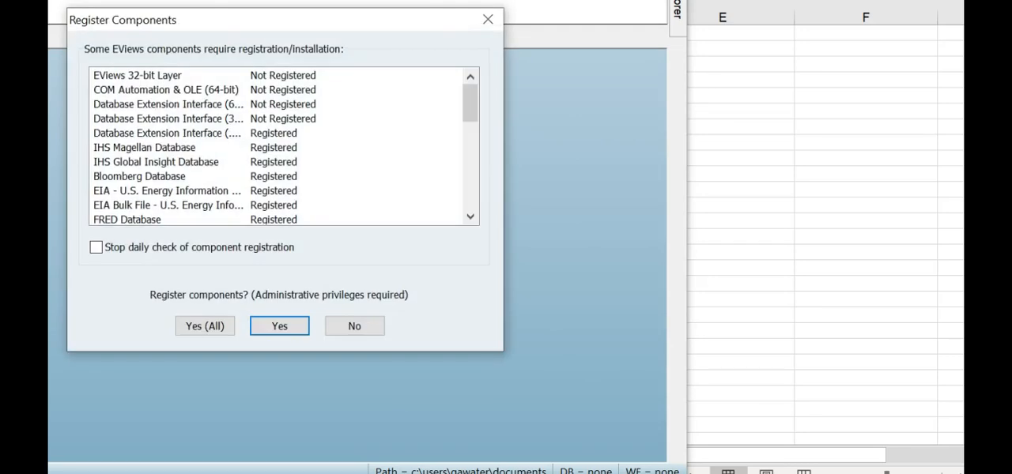
pyautogui.click(356, 327)
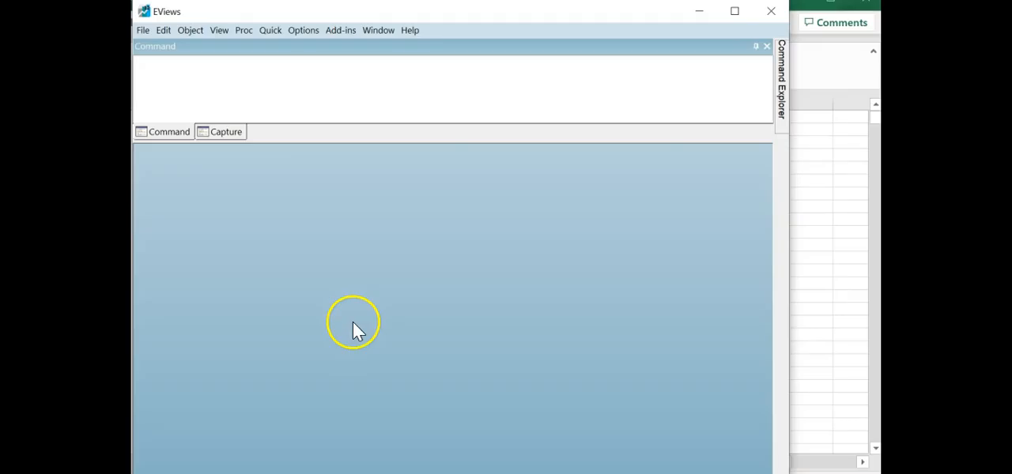
# - Paste the copied m2 data as a new workfile, keeping the default header and column settings in the first two import steps
pyautogui.rightClick(353, 279)
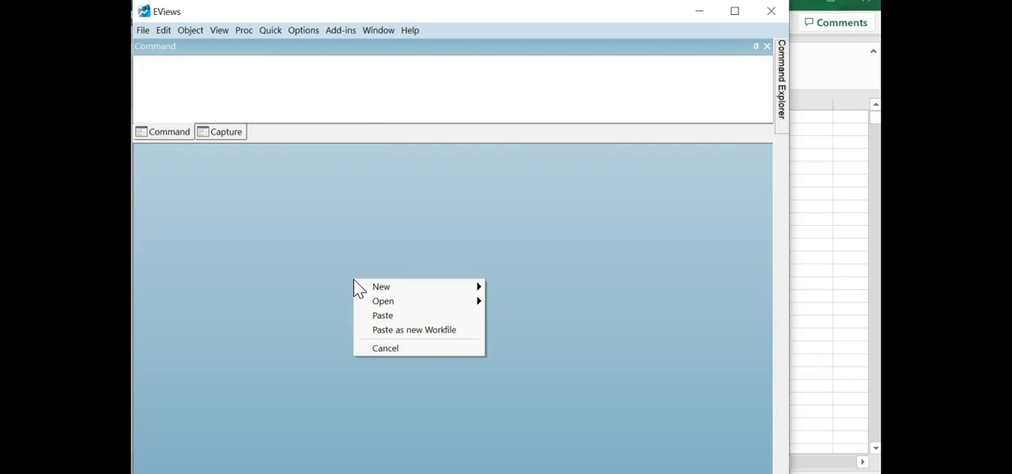
pyautogui.click(417, 331)
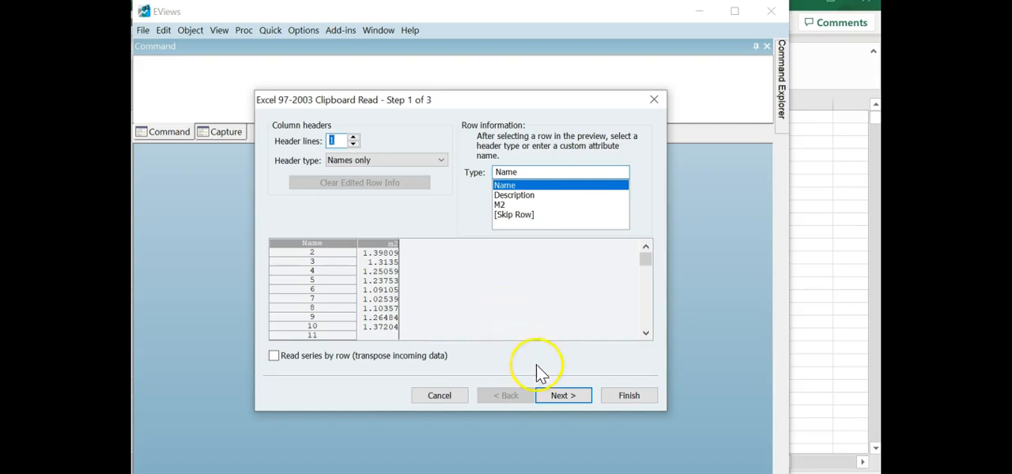
pyautogui.click(561, 395)
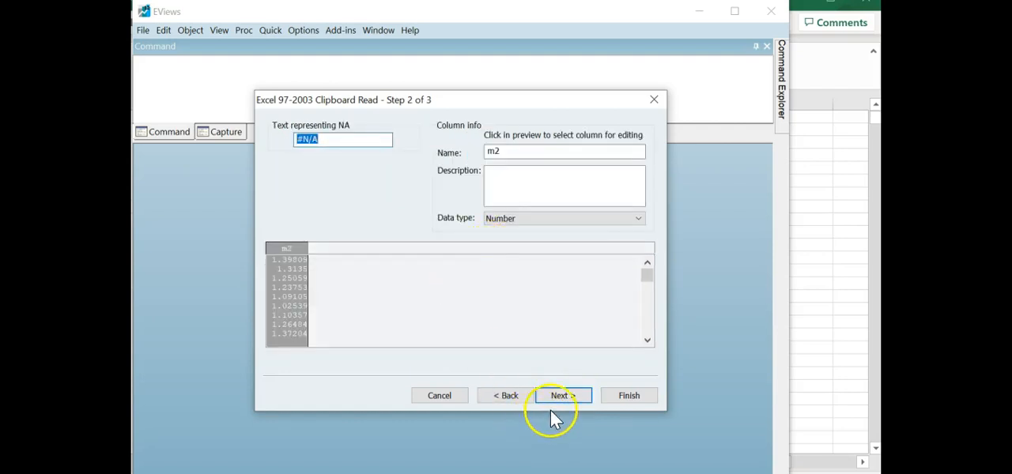
pyautogui.click(569, 396)
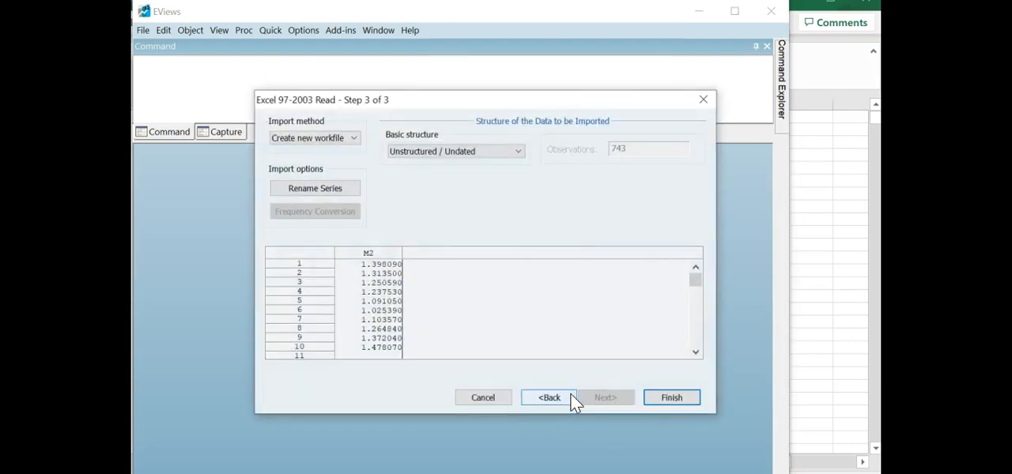
# - Structure the imported data as Dated - regular frequency, Monthly, starting 1960M01, and finish the import without linking to the external source
pyautogui.click(520, 150)
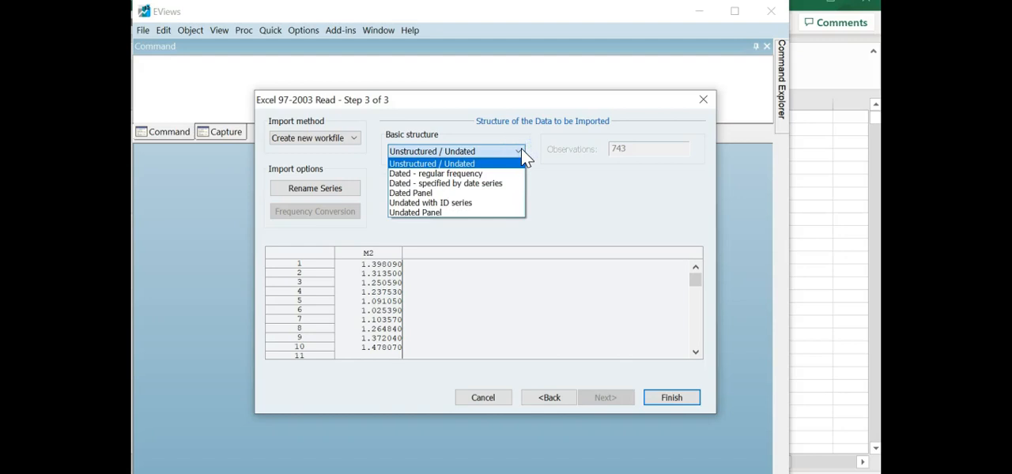
pyautogui.click(431, 175)
pyautogui.click(692, 151)
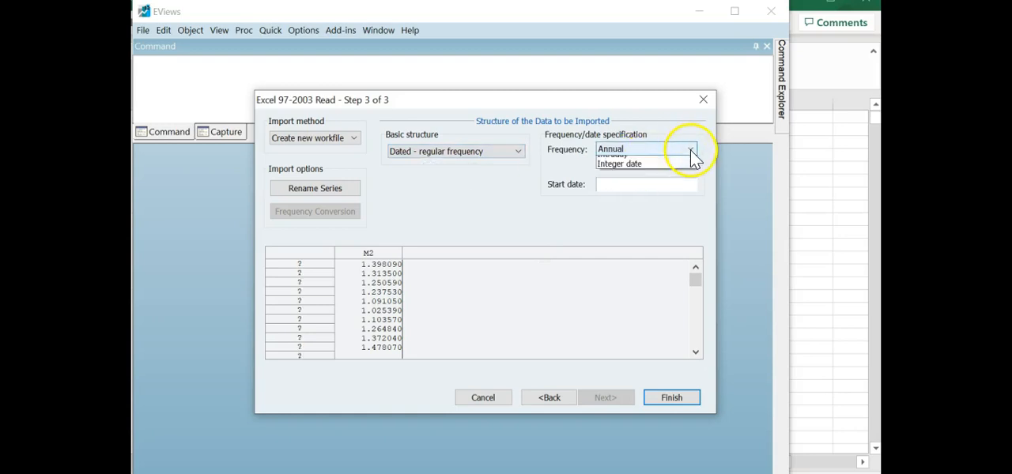
pyautogui.click(639, 204)
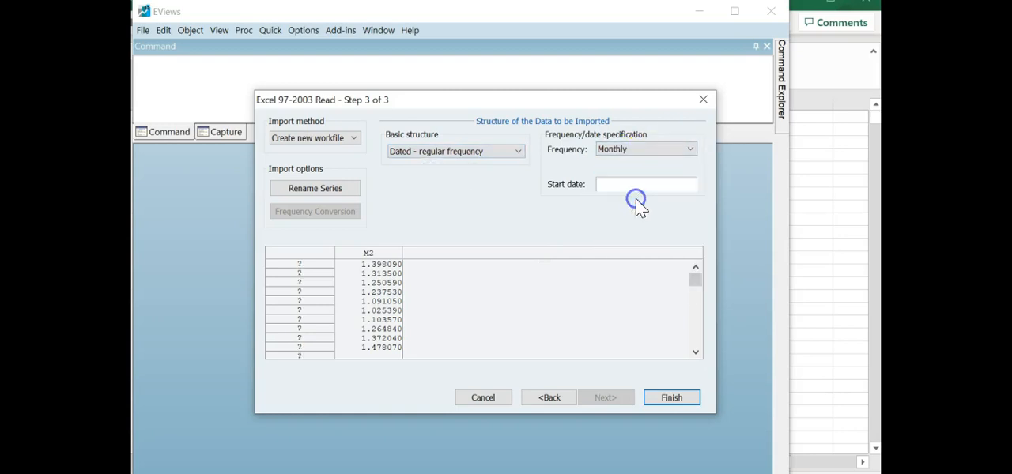
pyautogui.click(616, 186)
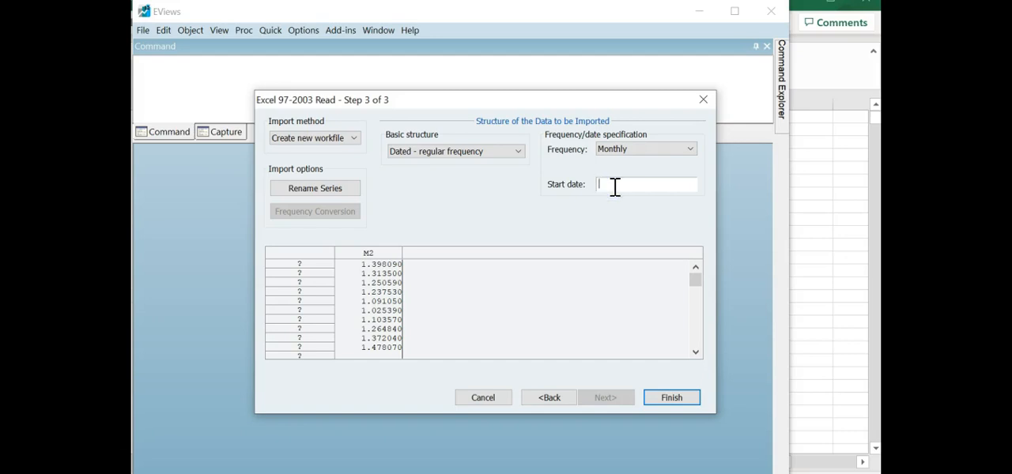
pyautogui.write('1960M01')
pyautogui.click(672, 397)
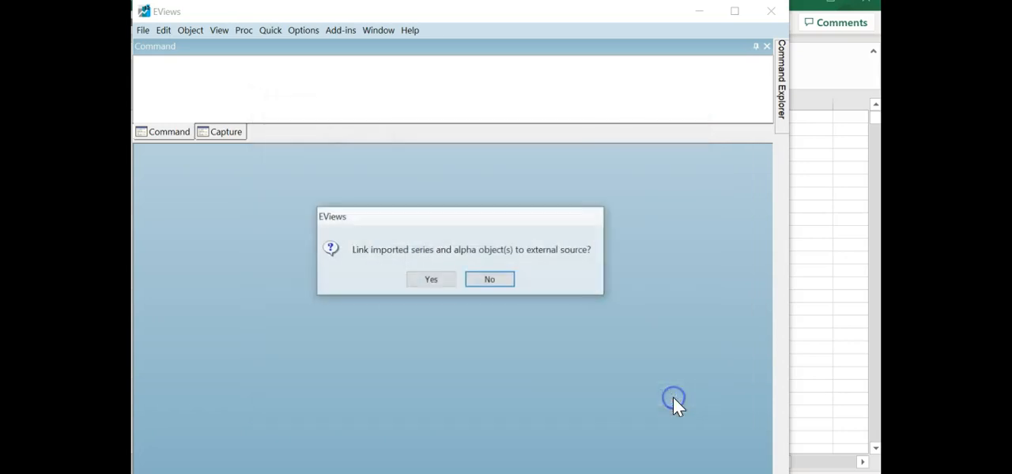
pyautogui.click(492, 280)
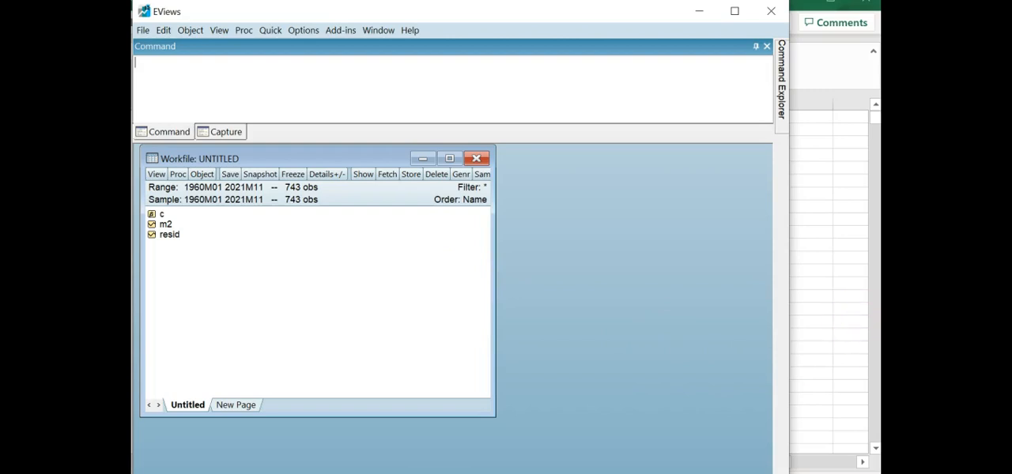
# - Switch to FRED in the browser, search for real gdp and open the Real Gross Domestic Product series
pyautogui.hotkey('alt', 'Tab')
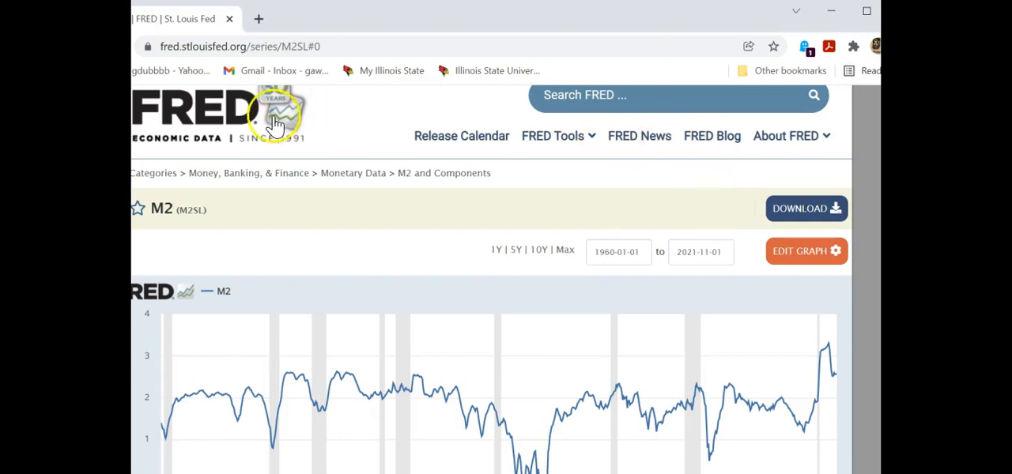
pyautogui.click(236, 114)
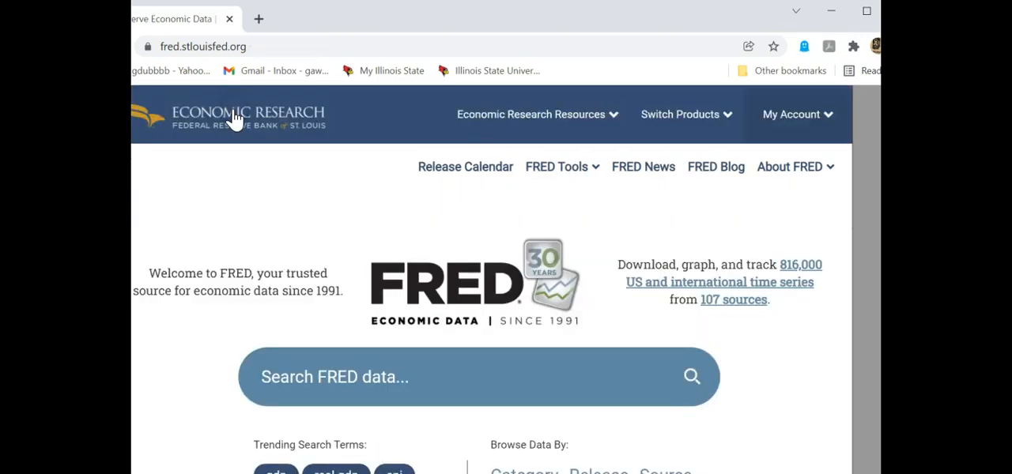
pyautogui.scroll(-2, 320, 245)
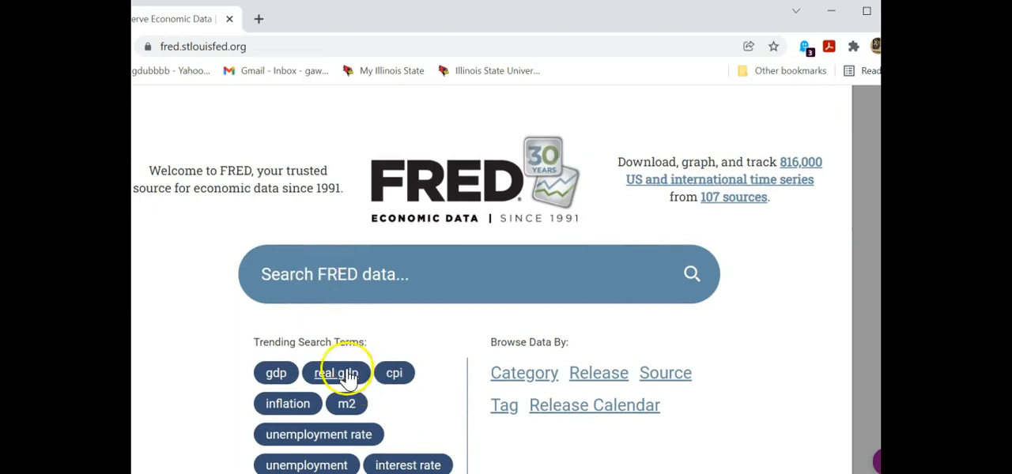
pyautogui.click(348, 377)
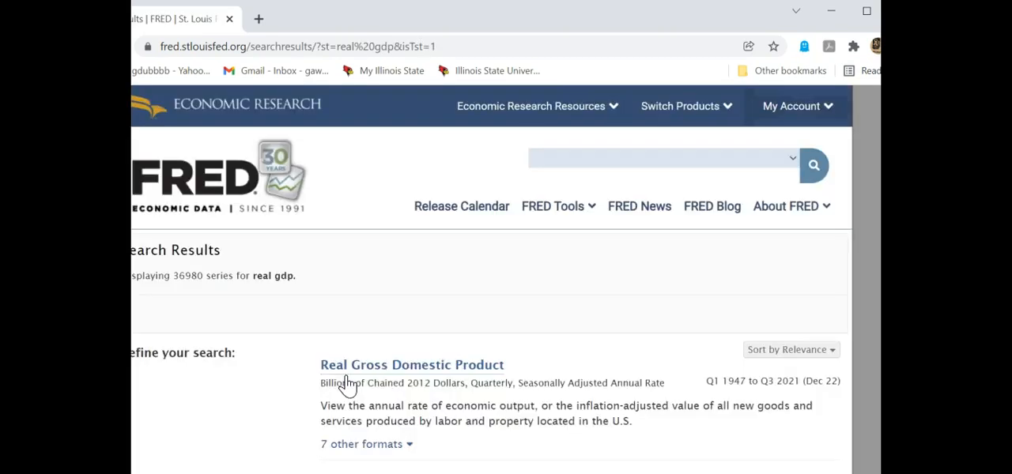
pyautogui.click(433, 370)
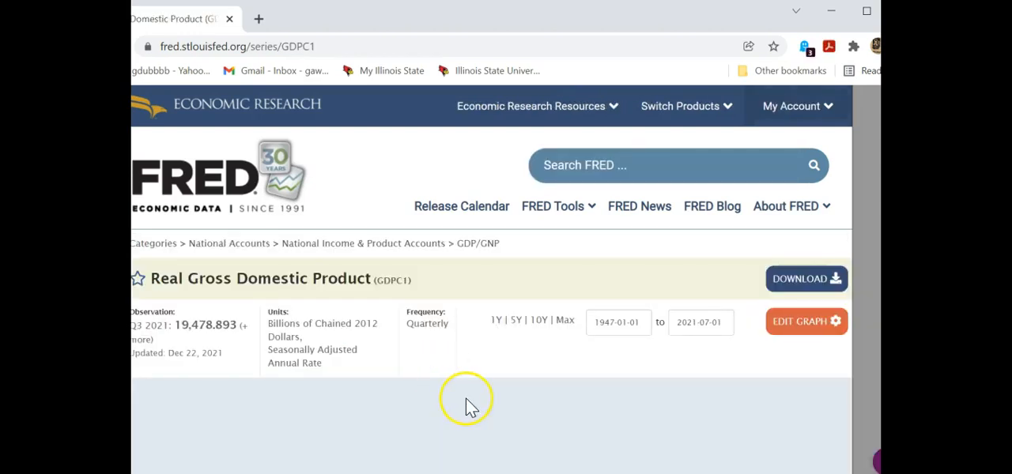
# - Look over the Real Gross Domestic Product graph and download its data as an Excel file
pyautogui.scroll(-3, 465, 398)
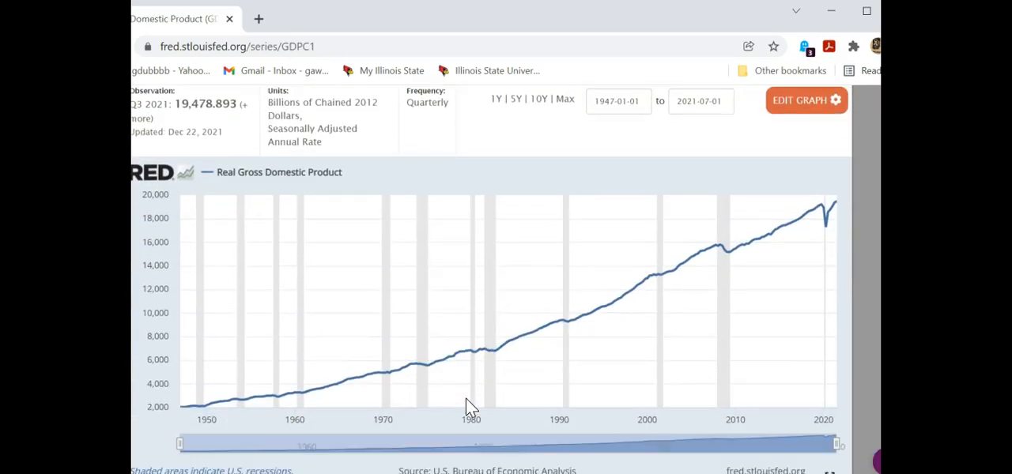
pyautogui.scroll(1, 466, 407)
pyautogui.scroll(1, 466, 407)
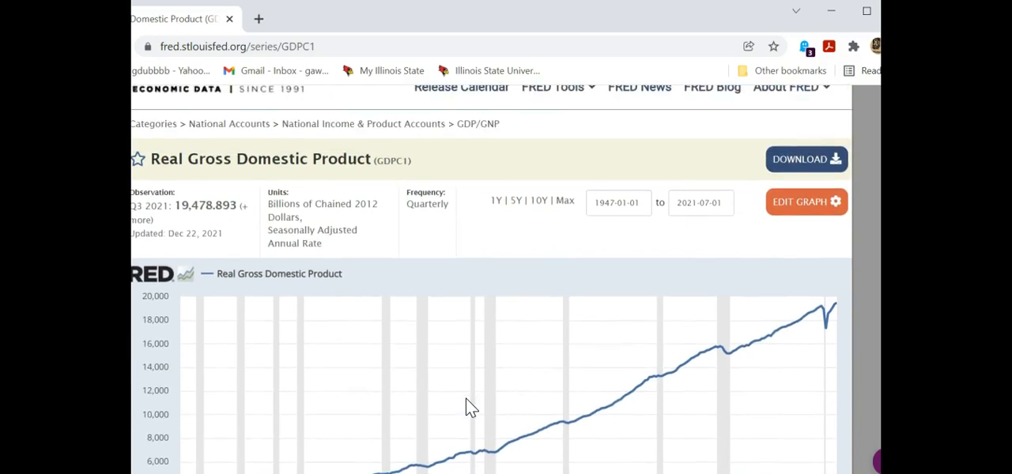
pyautogui.click(809, 167)
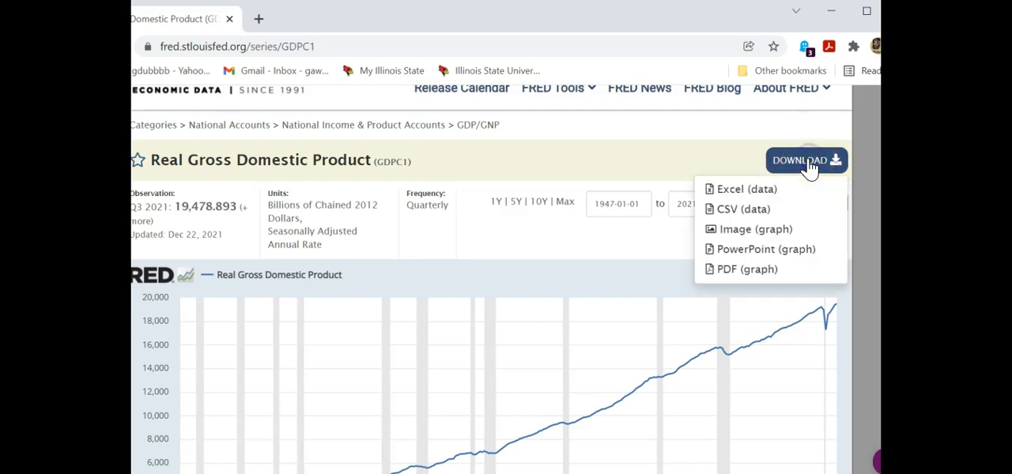
pyautogui.click(727, 187)
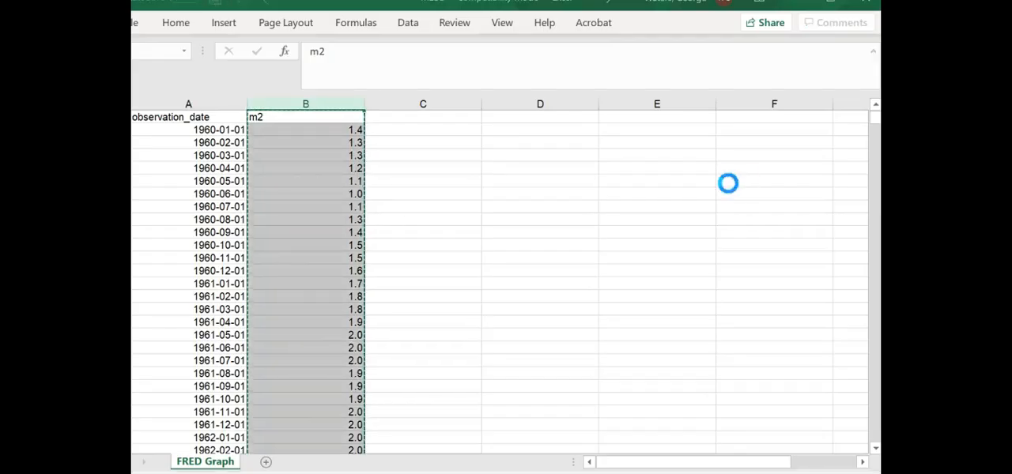
# - Bring the downloaded GDPC1 workbook to the front and maximize its window
pyautogui.click(605, 53)
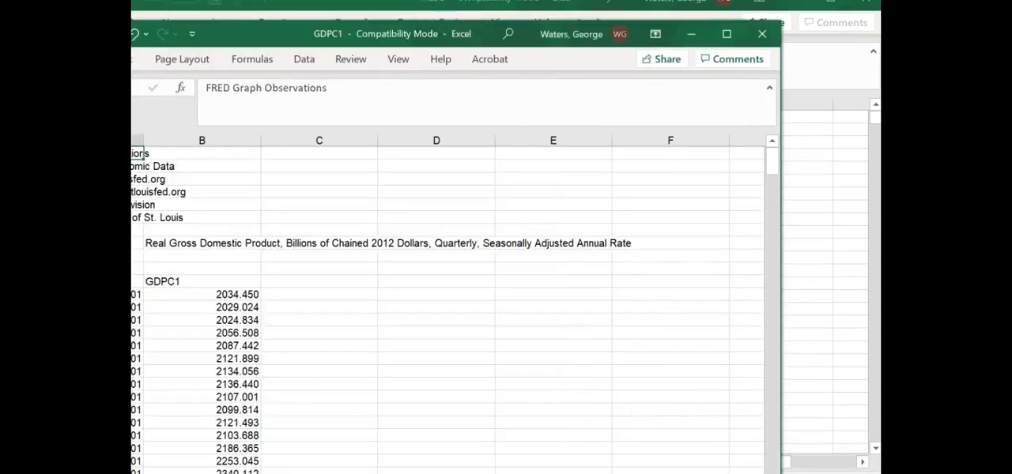
pyautogui.hotkey('alt', 'Tab')
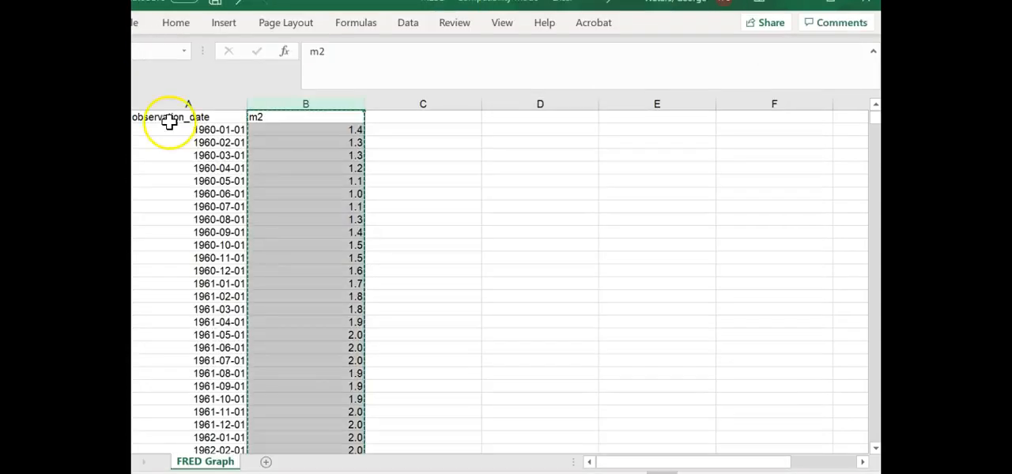
pyautogui.hotkey('alt', 'Tab')
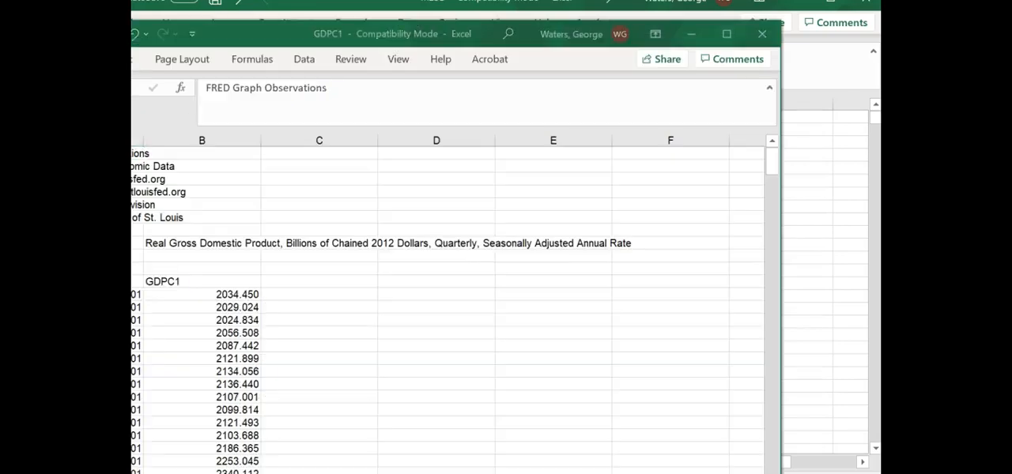
pyautogui.doubleClick(269, 39)
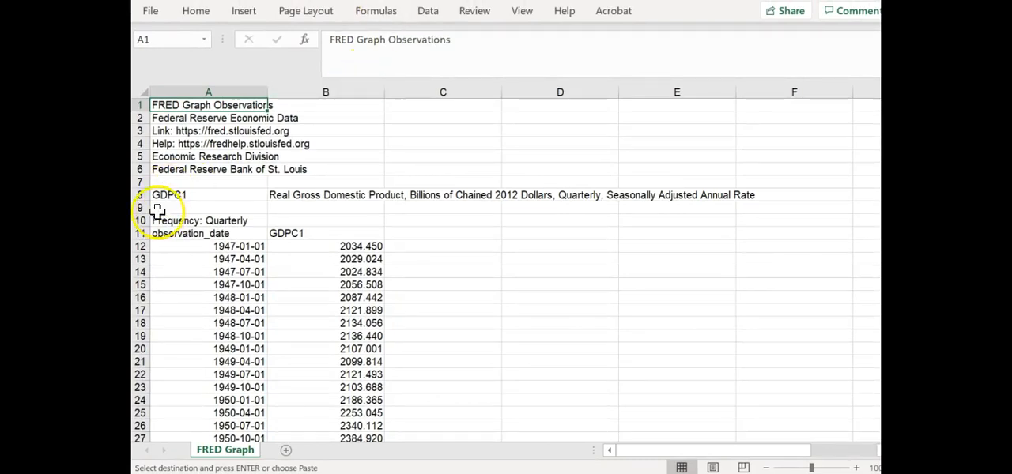
# - Delete rows 1 to 10 above the data headings and rename the GDPC1 column heading to RGDP
pyautogui.moveTo(145, 221); pyautogui.dragTo(143, 107)
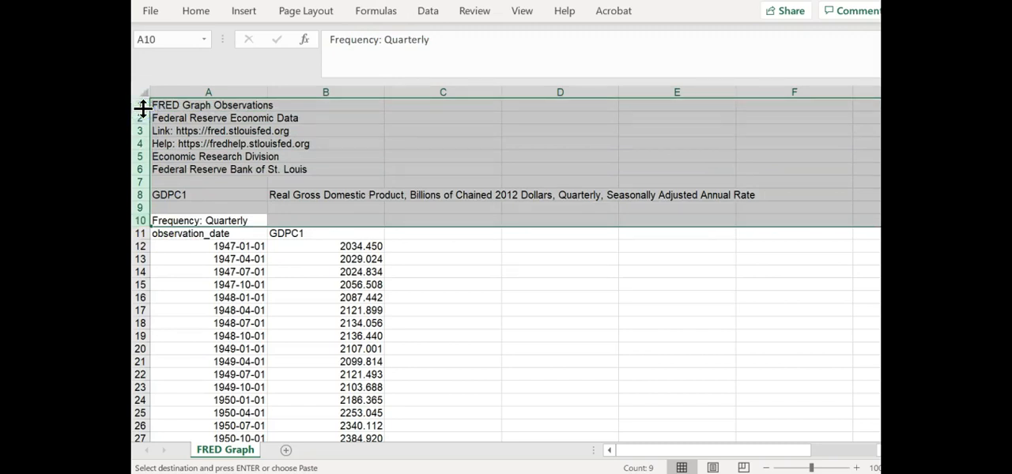
pyautogui.hotkey('ctrl', '-')
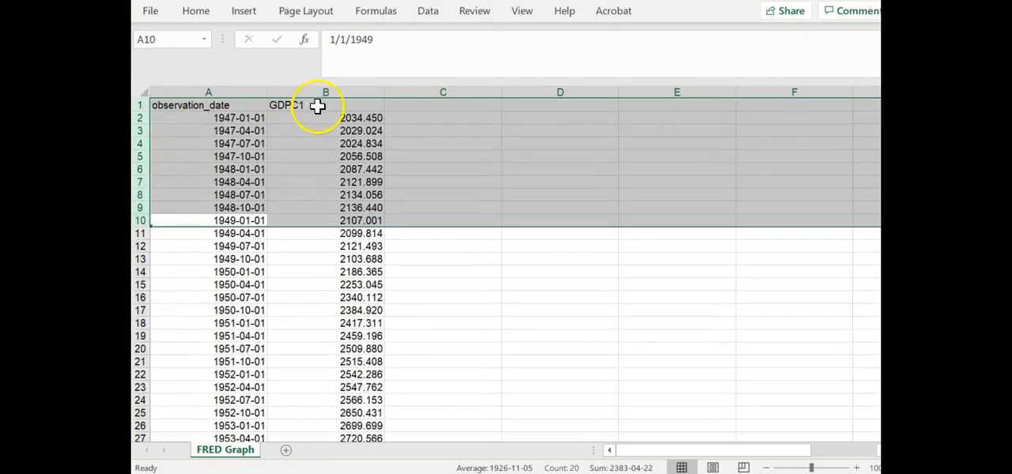
pyautogui.click(316, 106)
pyautogui.write('R')
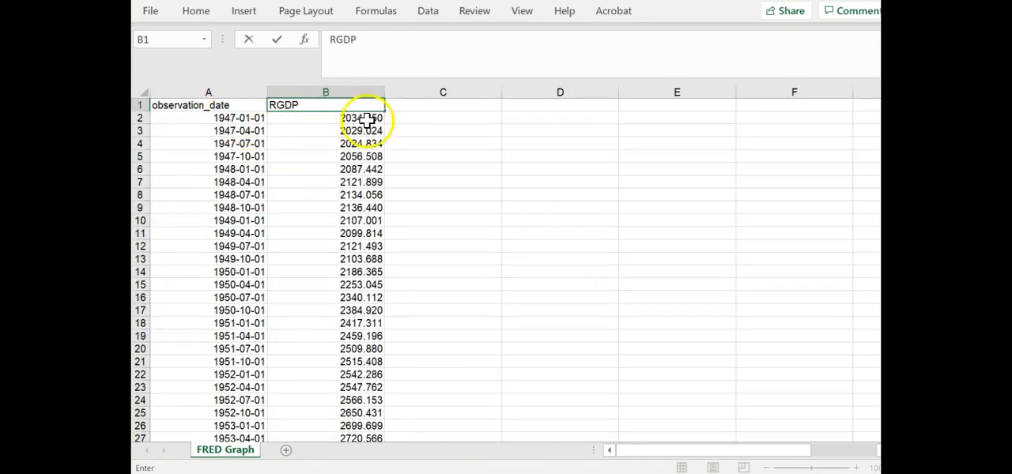
# - Copy the RGDP column, switch to EViews and paste it as a new workfile, accepting the default header and column settings
pyautogui.click(338, 92)
pyautogui.hotkey('ctrl', 'c')
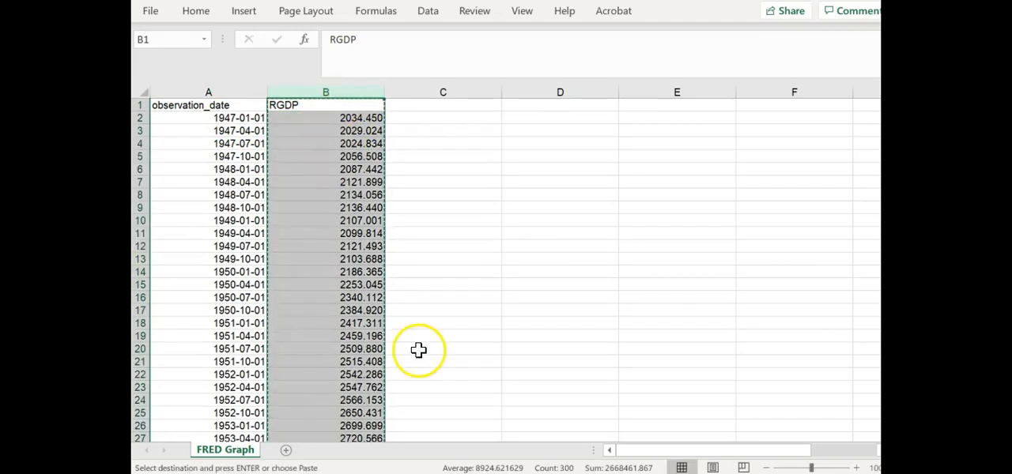
pyautogui.hotkey('alt', 'Tab')
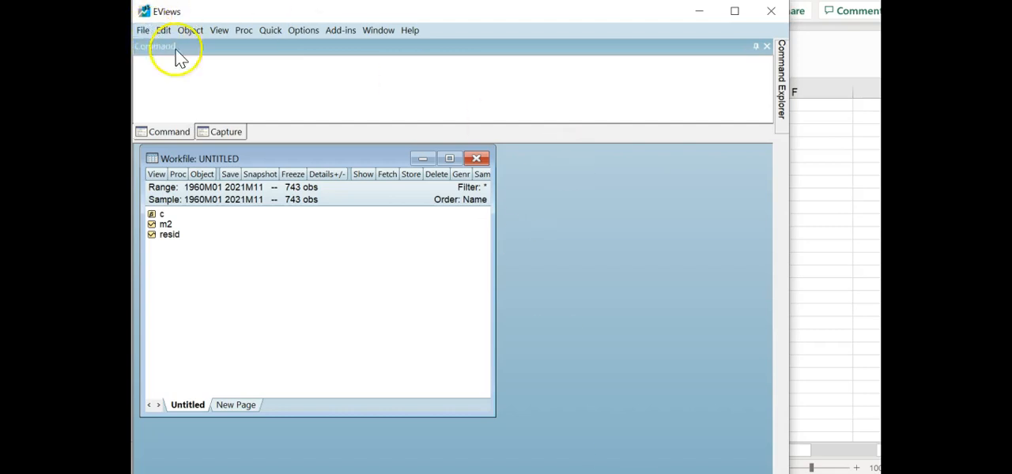
pyautogui.rightClick(554, 344)
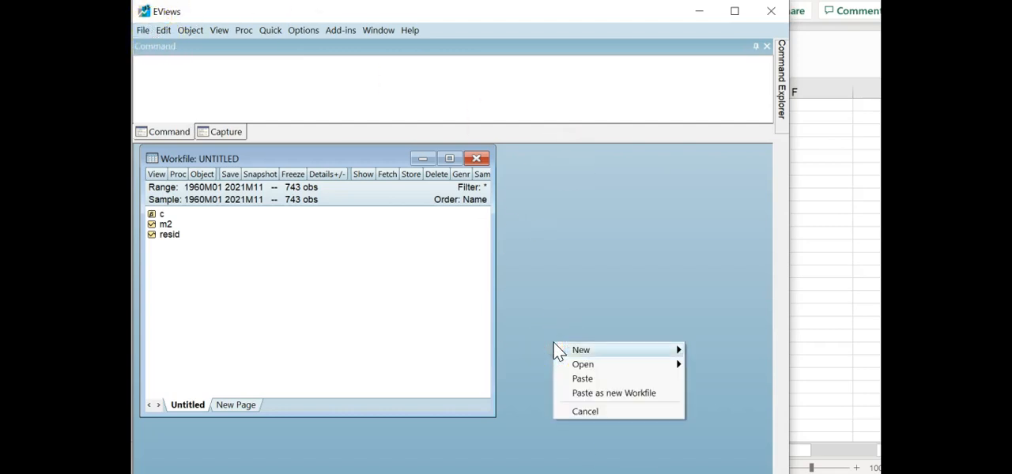
pyautogui.click(589, 393)
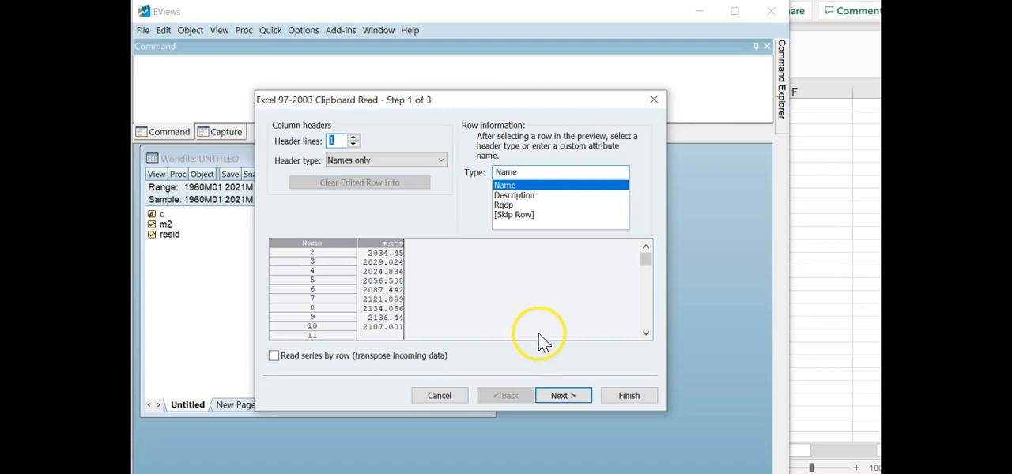
pyautogui.click(563, 395)
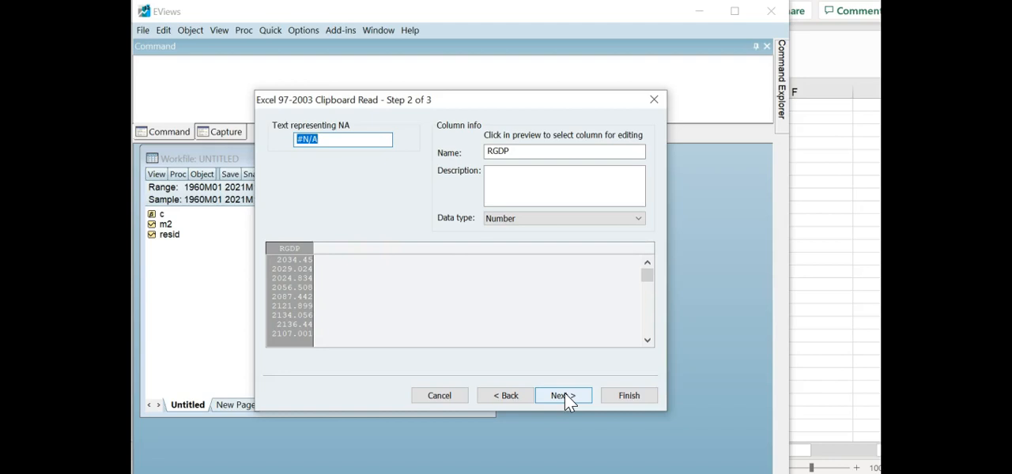
pyautogui.click(564, 393)
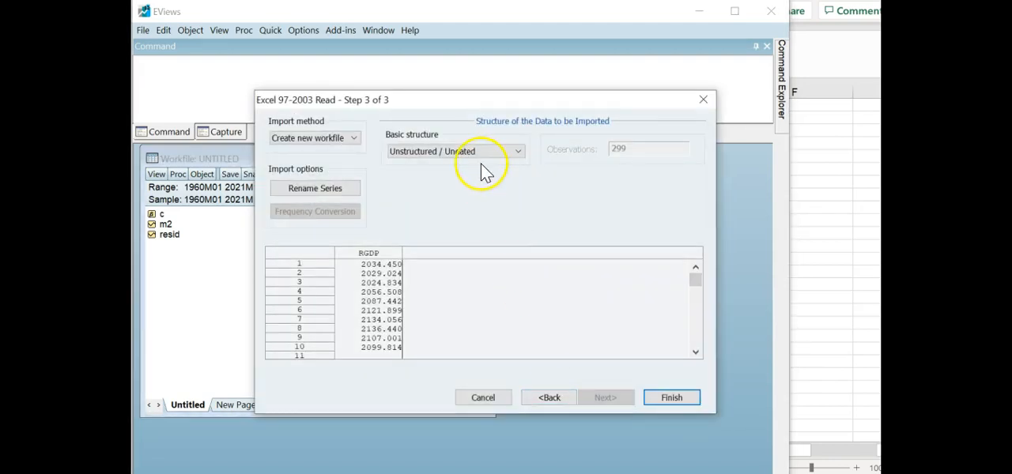
# - Structure the RGDP data as Dated - regular frequency, Quarterly, starting 1947Q01, and finish the import without linking to the external source
pyautogui.click(517, 152)
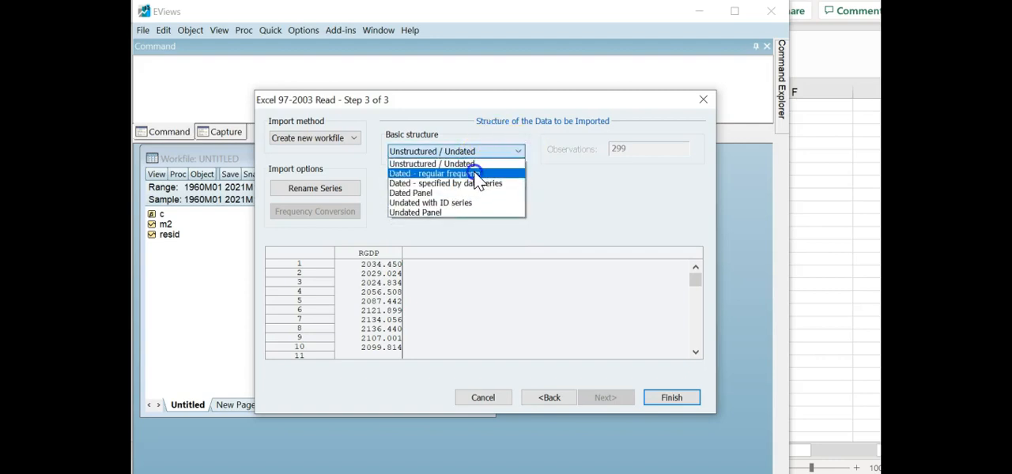
pyautogui.click(476, 174)
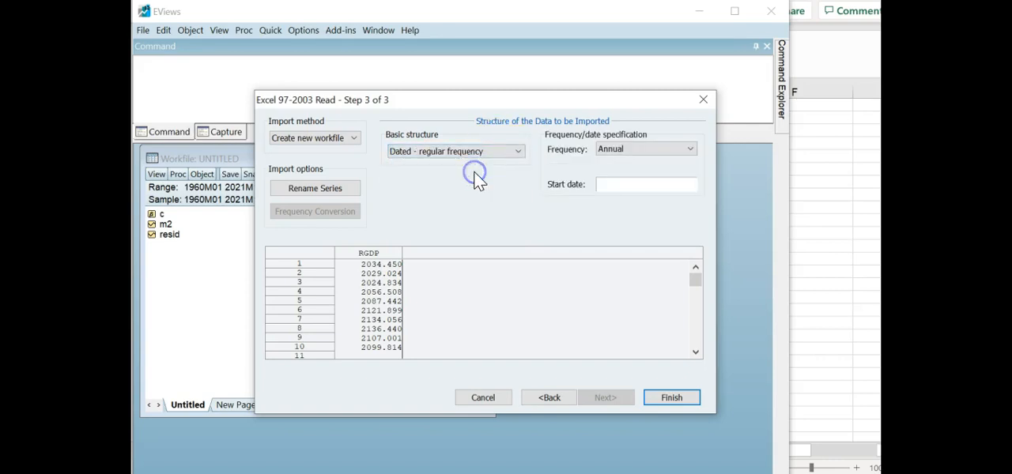
pyautogui.click(689, 149)
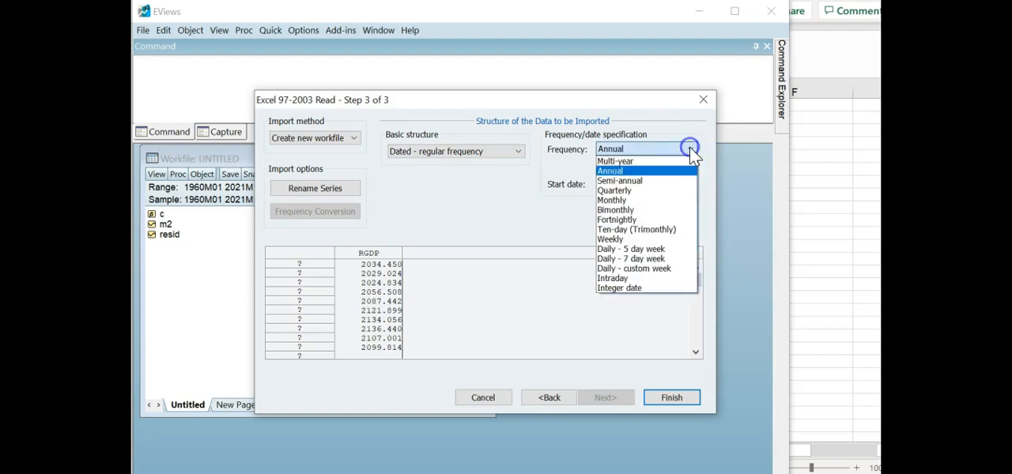
pyautogui.click(640, 192)
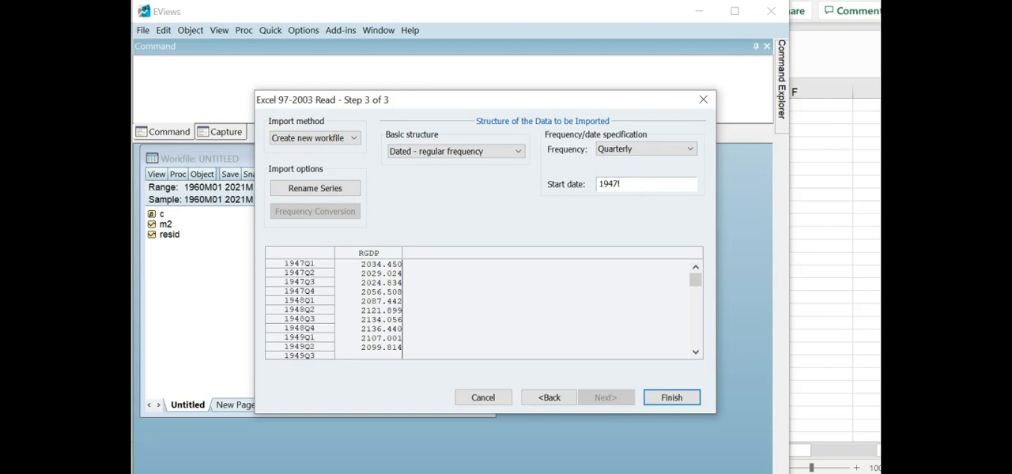
pyautogui.write('1')
pyautogui.click(354, 139)
pyautogui.click(354, 139)
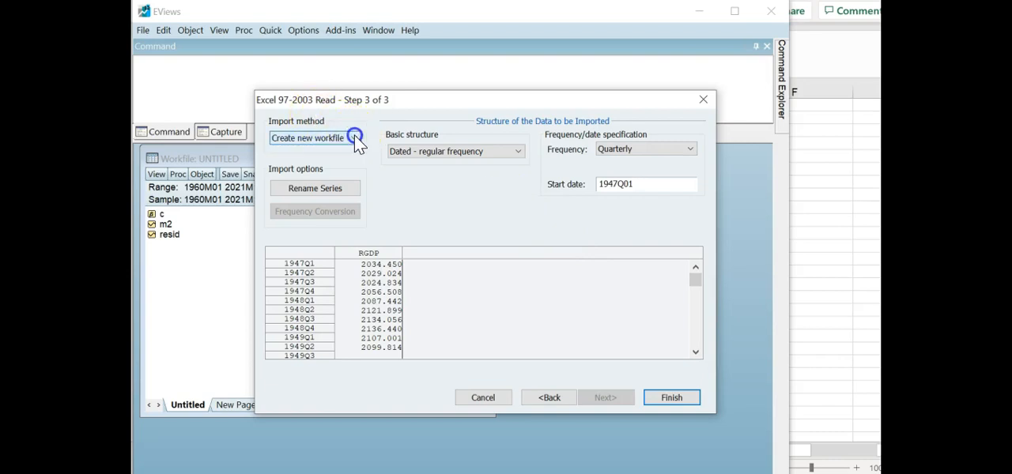
pyautogui.click(674, 397)
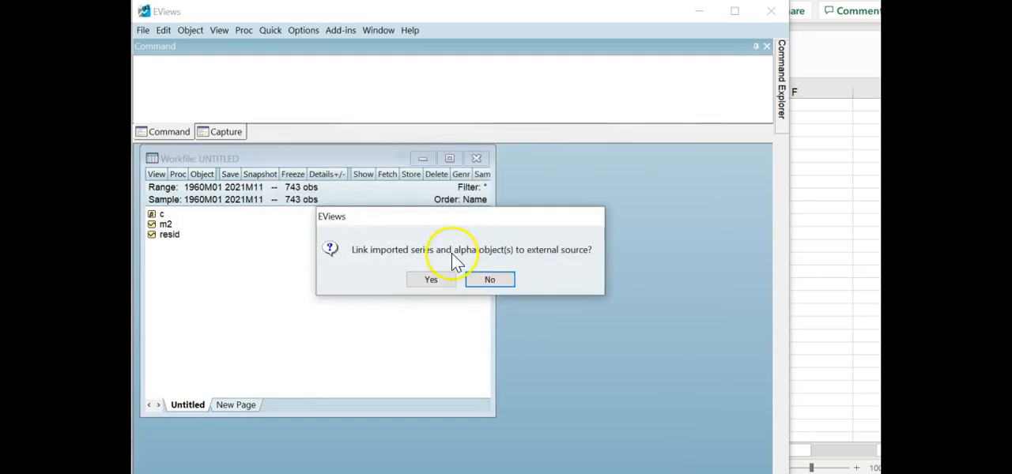
pyautogui.click(492, 280)
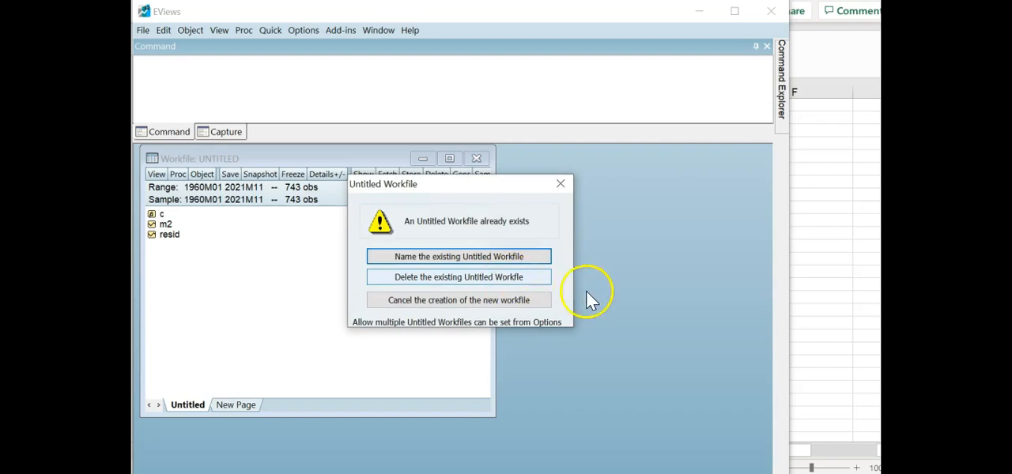
# - Name the existing untitled monthly workfile M so that the new quarterly workfile can be created
pyautogui.click(448, 254)
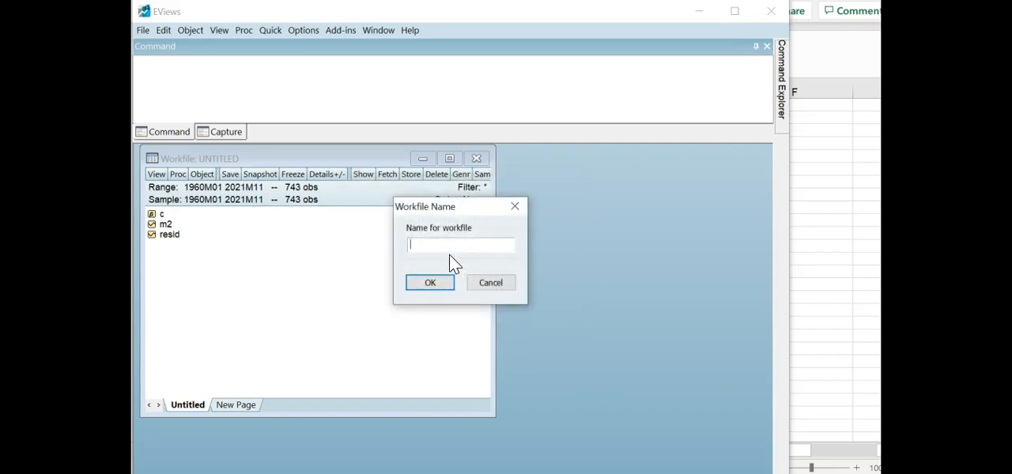
pyautogui.write('M')
pyautogui.click(433, 286)
pyautogui.click(433, 279)
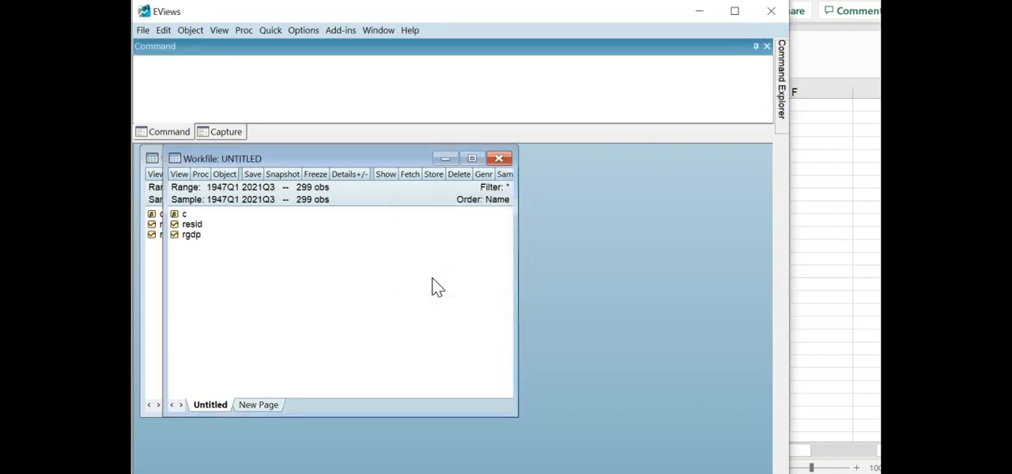
# - Move the quarterly workfile window aside and copy the m2 series from workfile M into it
pyautogui.moveTo(389, 158); pyautogui.dragTo(516, 172)
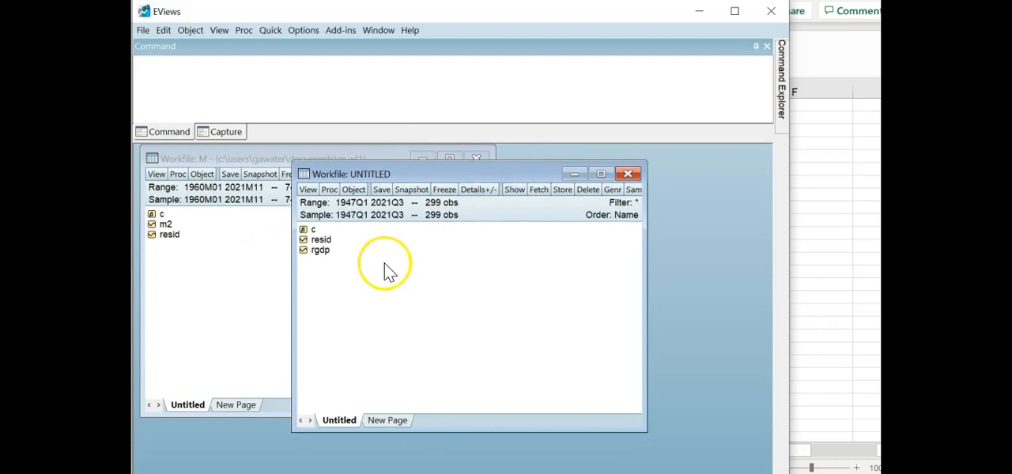
pyautogui.click(219, 248)
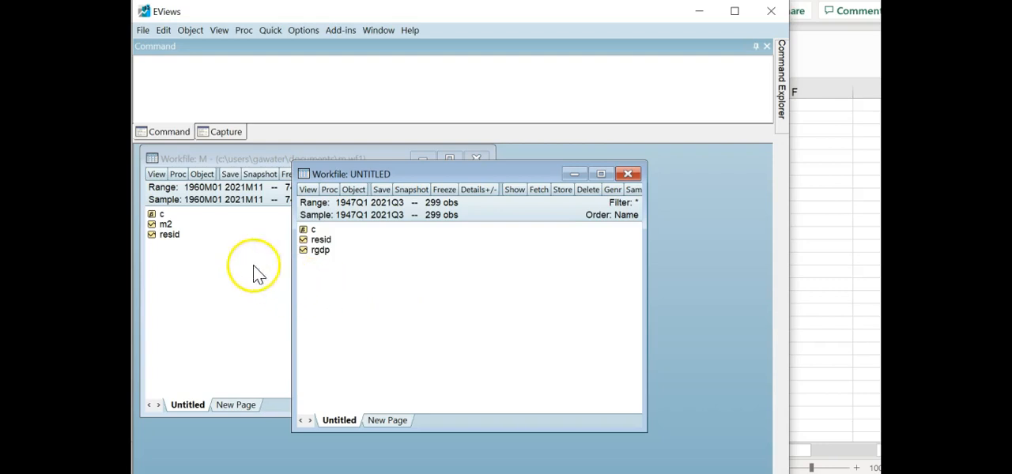
pyautogui.click(164, 225)
pyautogui.moveTo(162, 225); pyautogui.dragTo(569, 289)
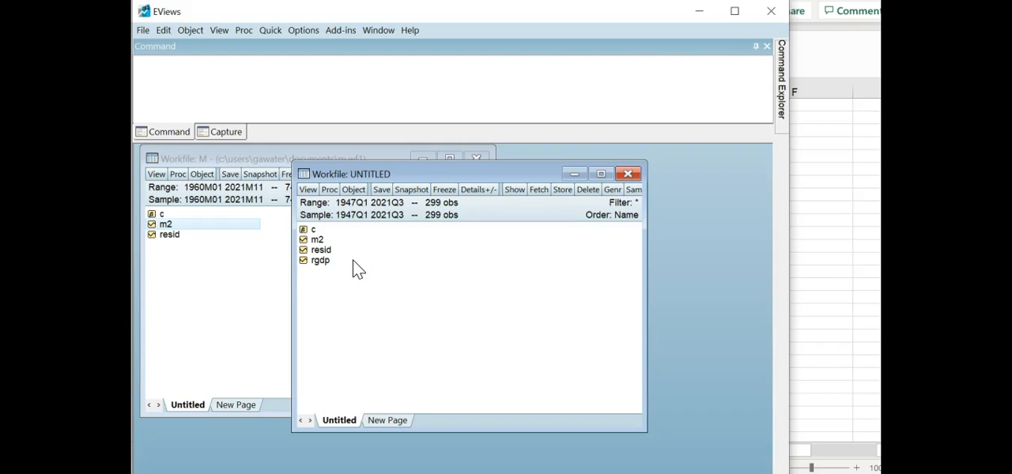
# - Plot the quarterly m2 series as a basic line graph of raw data, examine it and discard the untitled graph
pyautogui.click(318, 238)
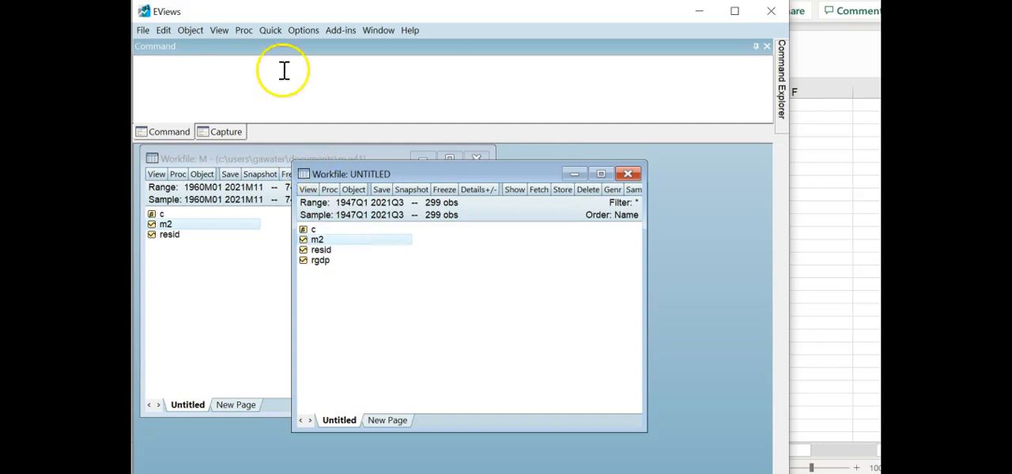
pyautogui.click(271, 32)
pyautogui.click(289, 89)
pyautogui.click(416, 310)
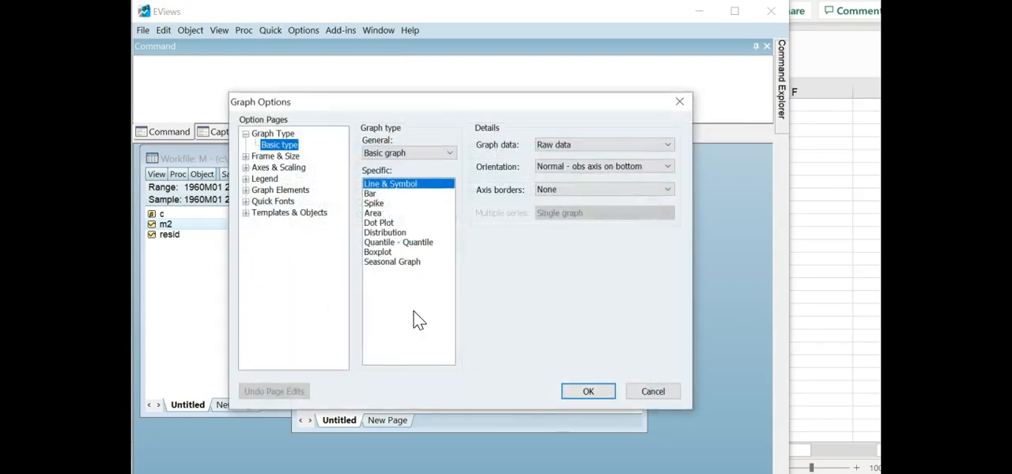
pyautogui.click(580, 393)
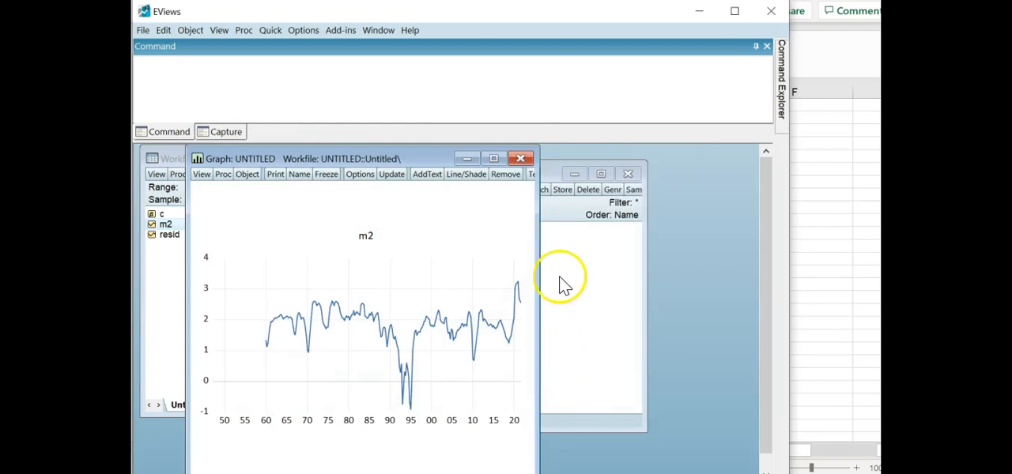
pyautogui.click(521, 159)
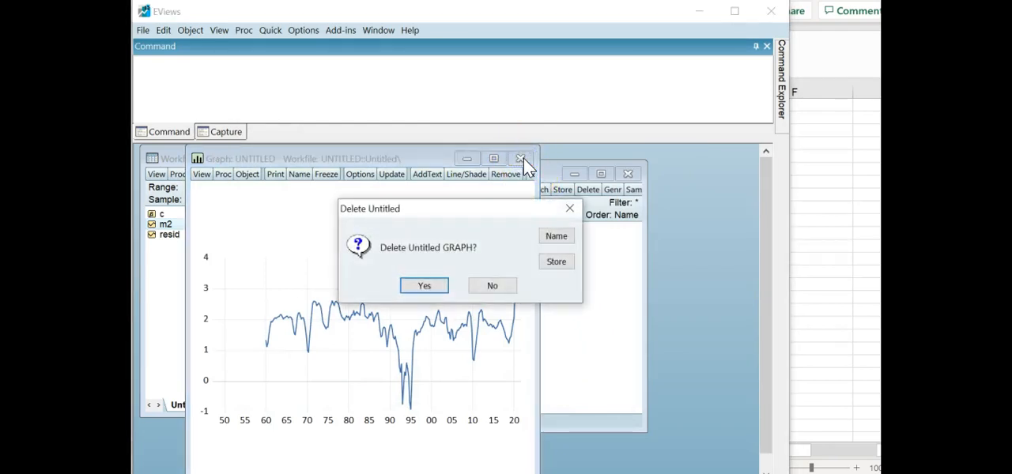
pyautogui.click(491, 285)
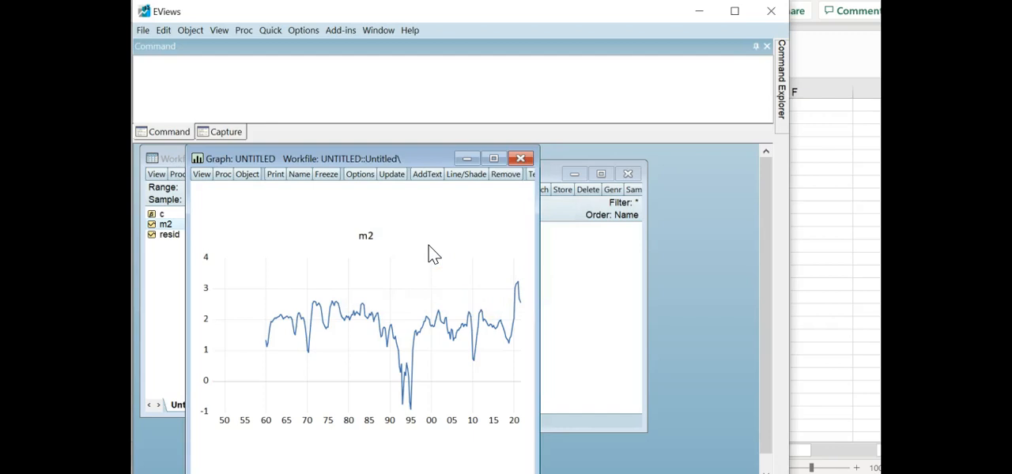
pyautogui.click(520, 159)
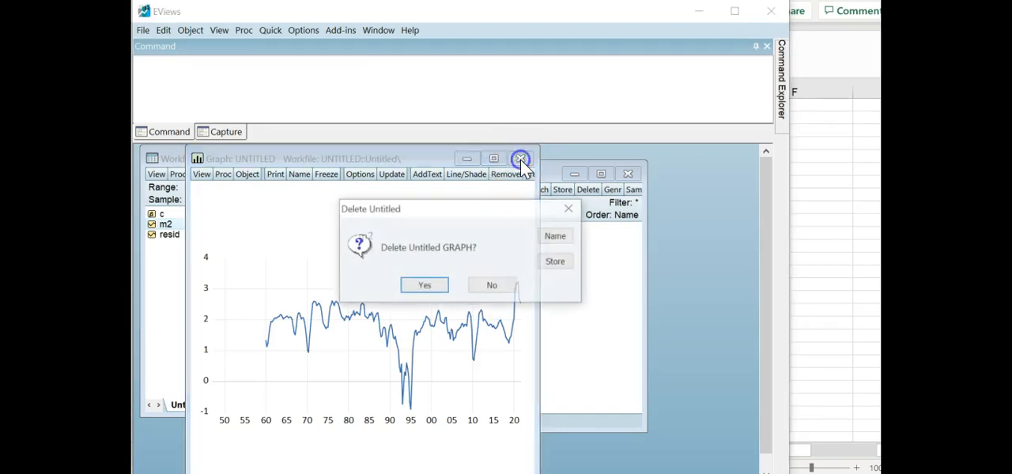
pyautogui.click(425, 286)
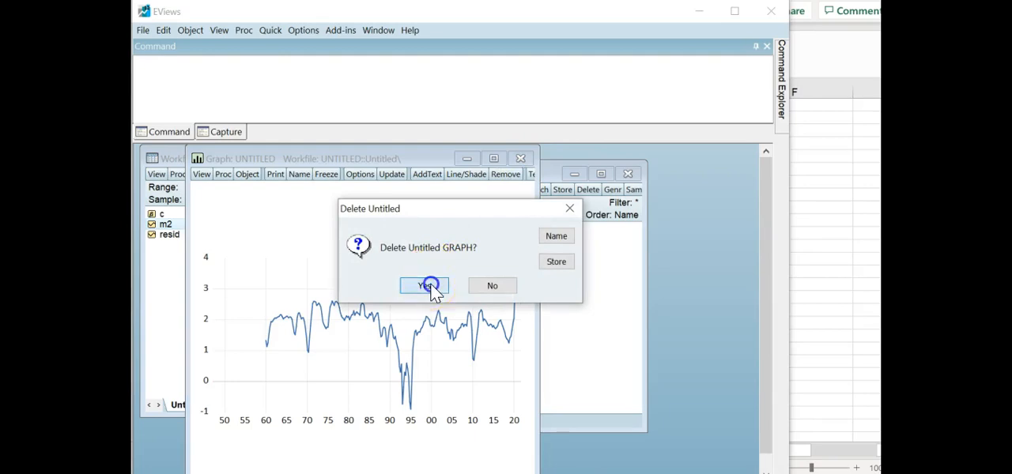
# - Rename the m2 series in the quarterly workfile to m2g and append "growth" to its display name
pyautogui.click(332, 242)
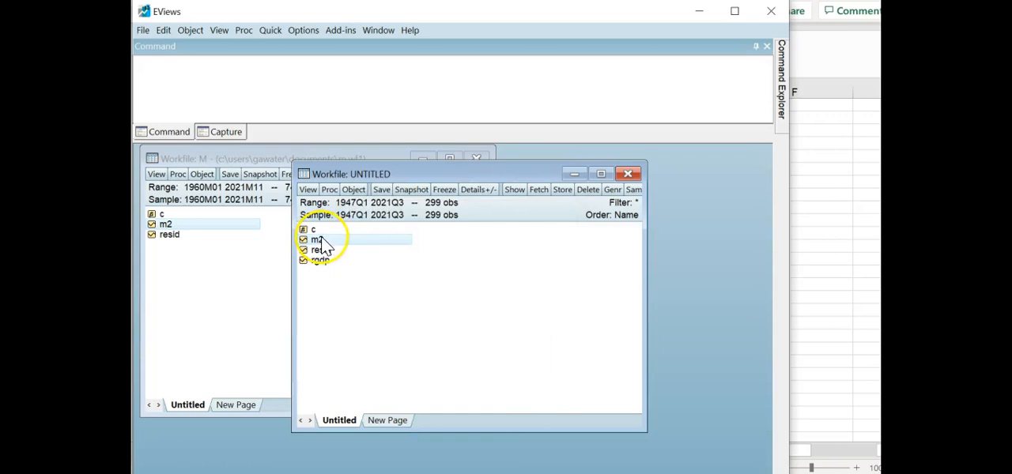
pyautogui.click(353, 191)
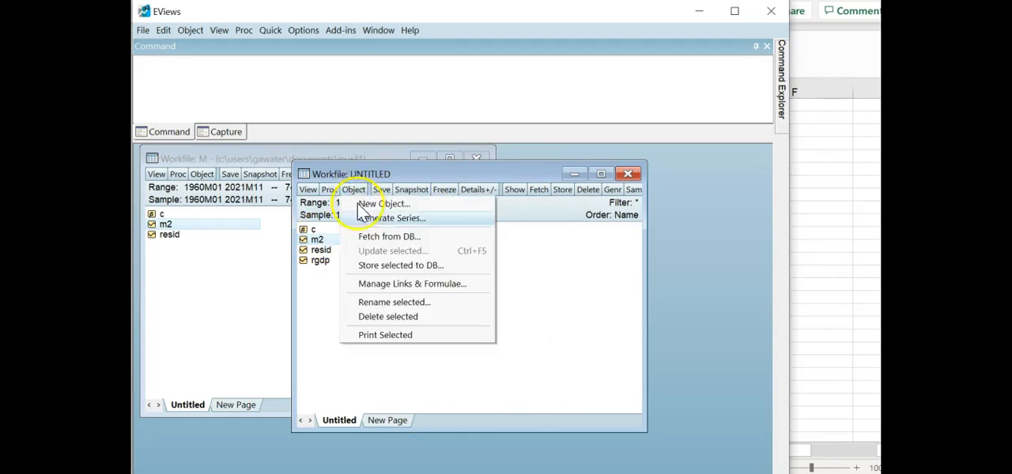
pyautogui.click(400, 305)
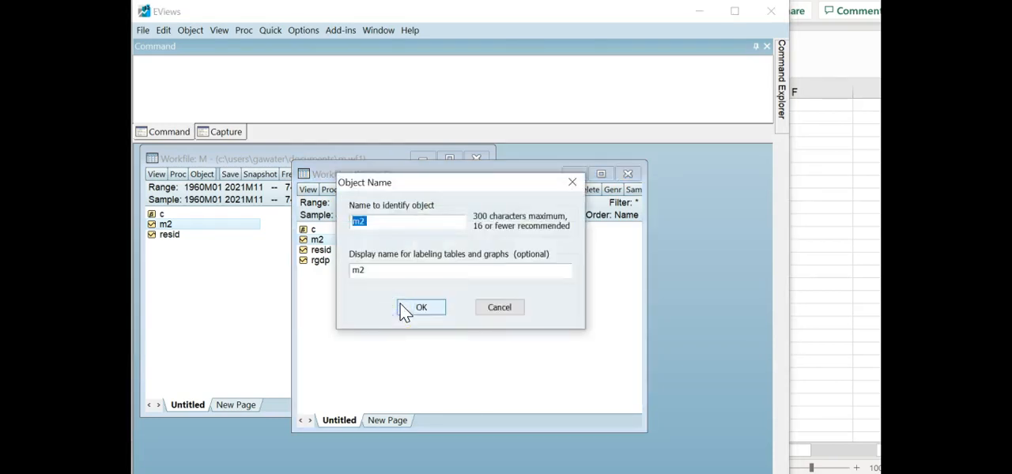
pyautogui.click(379, 223)
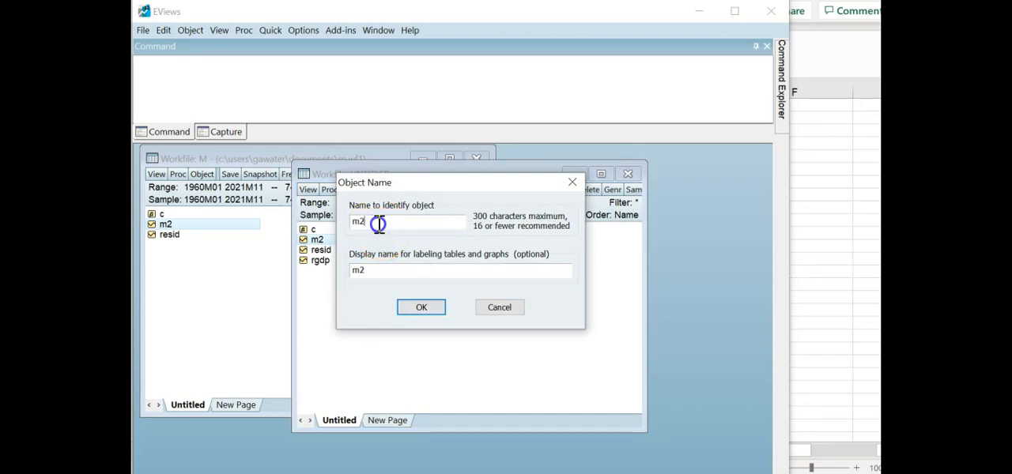
pyautogui.write('g')
pyautogui.click(373, 271)
pyautogui.write('g')
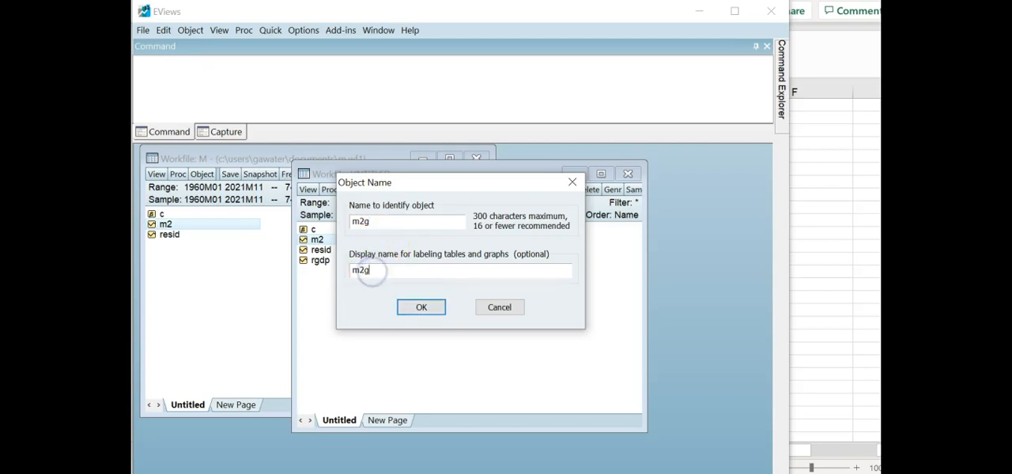
pyautogui.press('BackSpace')
pyautogui.write('growth')
pyautogui.click(415, 308)
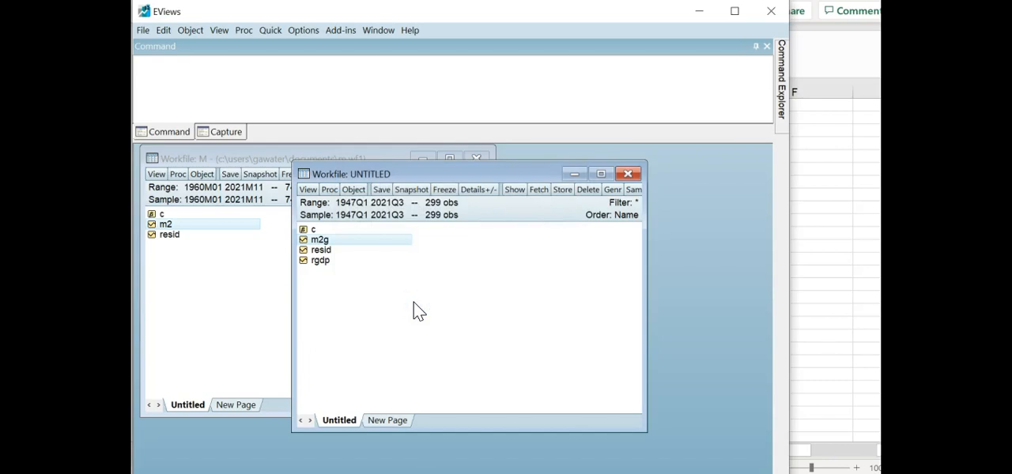
# - Plot the quarterly rgdp series as a basic line graph of raw data, examine it and discard the untitled graph
pyautogui.click(318, 260)
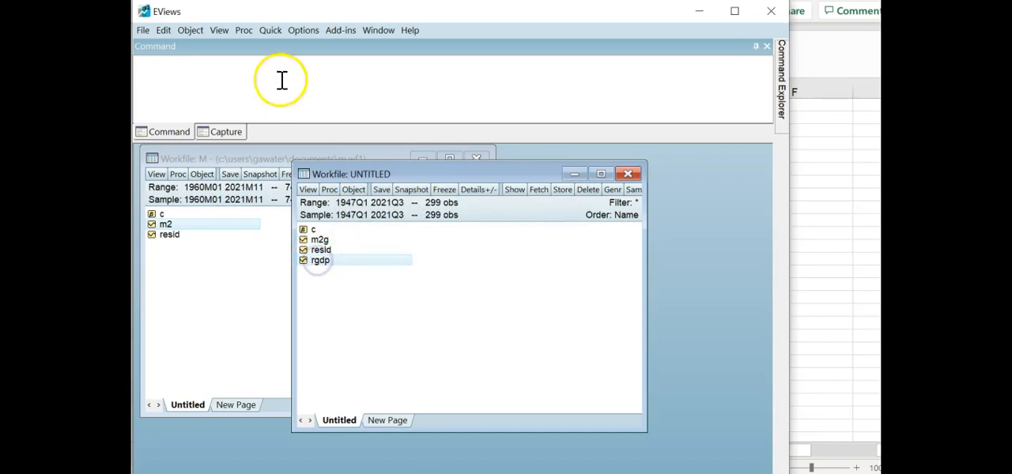
pyautogui.click(273, 32)
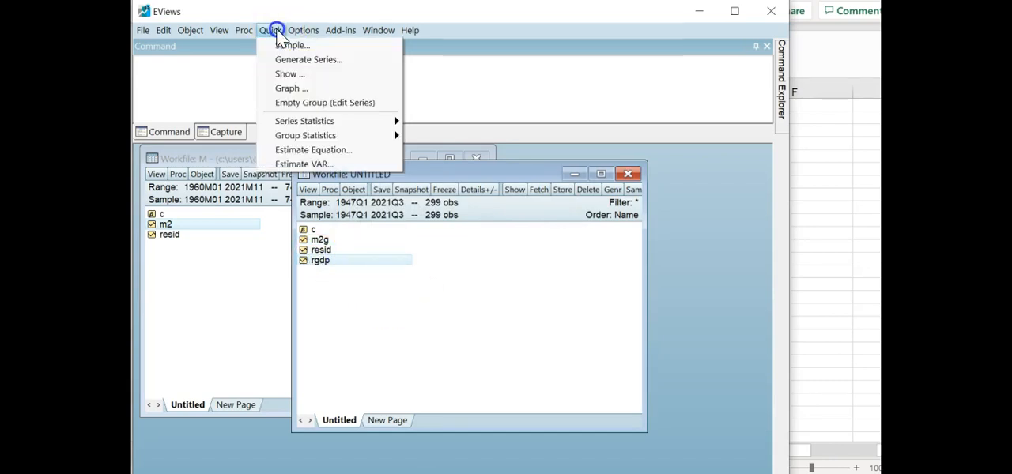
pyautogui.click(293, 89)
pyautogui.click(418, 314)
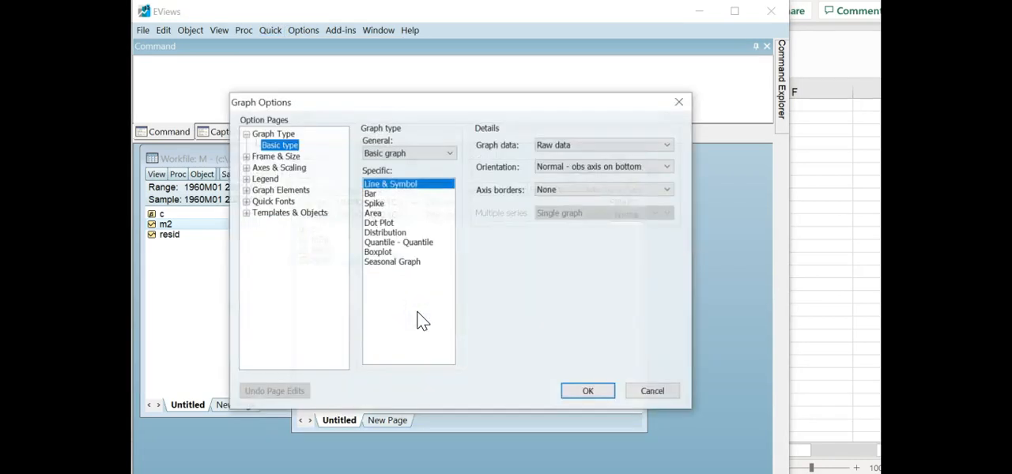
pyautogui.click(587, 390)
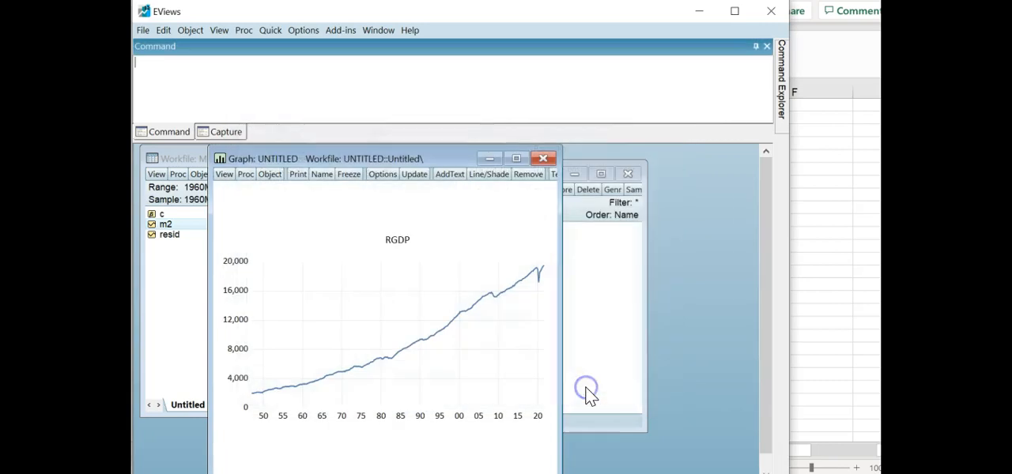
pyautogui.click(543, 158)
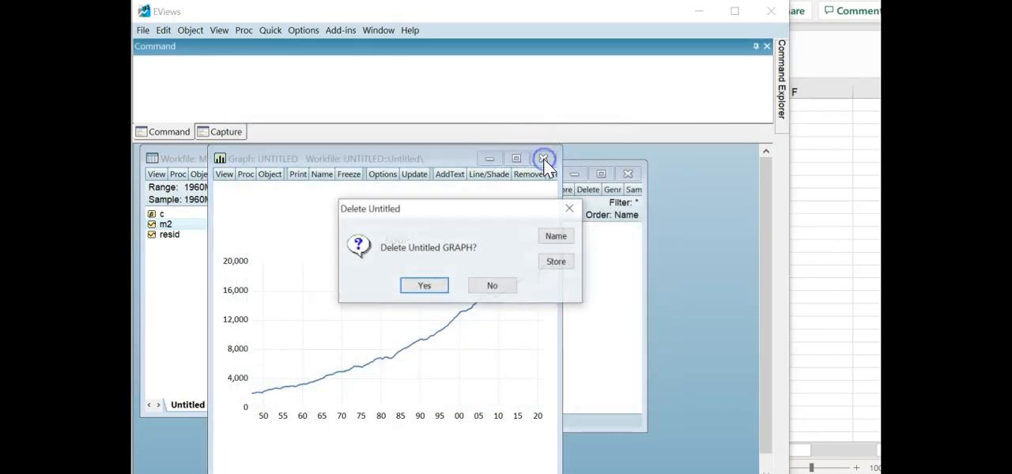
pyautogui.click(425, 286)
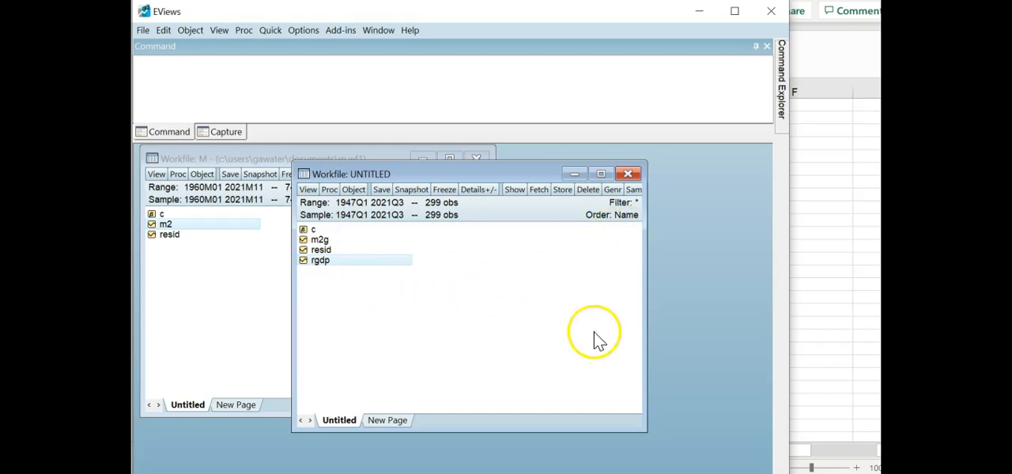
# - Widen the quarterly workfile window and generate the real GDP growth series with the equation rgdpg=100*(log(rgdp)-log(rgdp(-4)))
pyautogui.moveTo(645, 327); pyautogui.dragTo(678, 326)
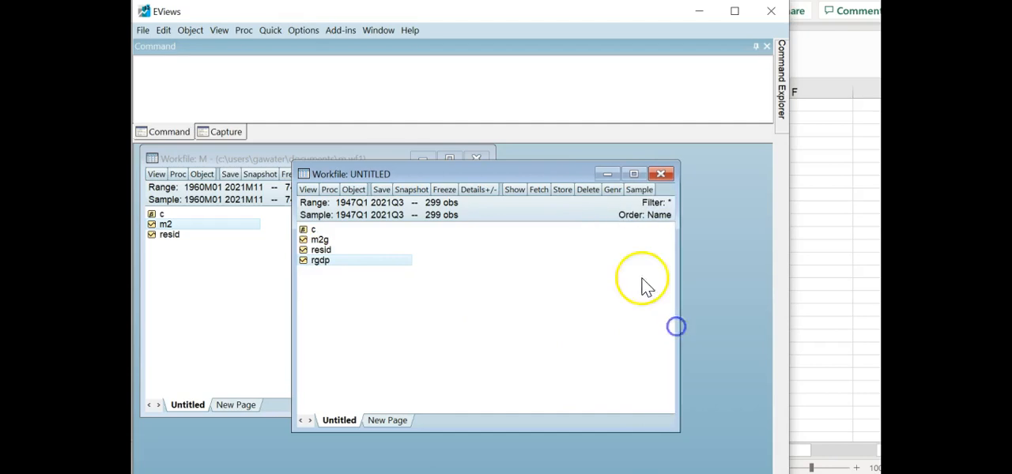
pyautogui.click(612, 190)
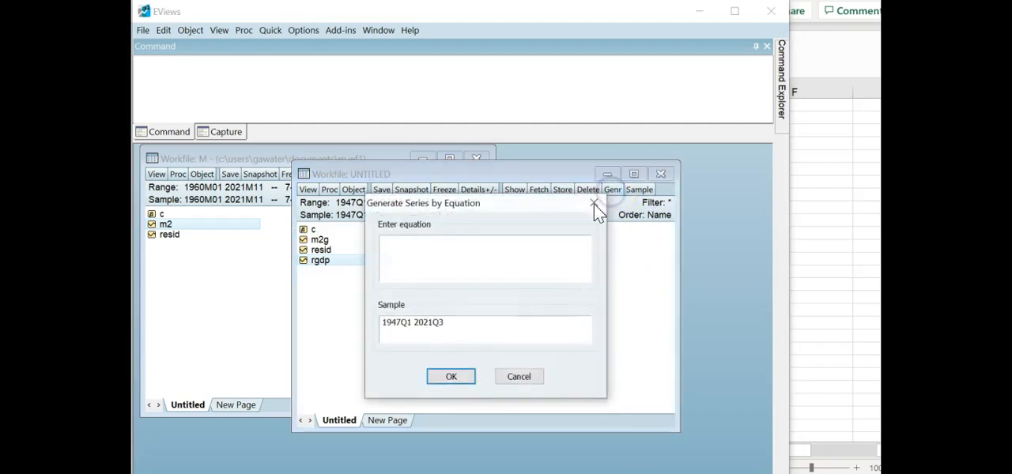
pyautogui.write('rgdpg')
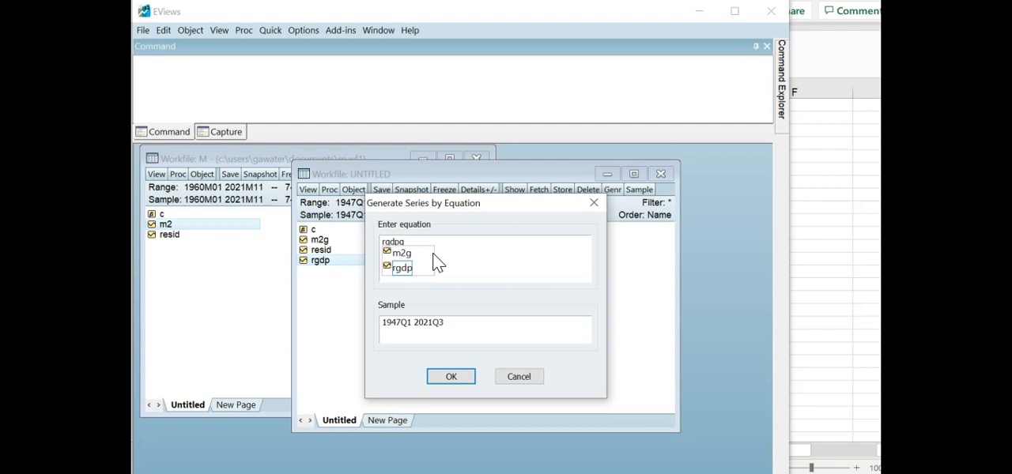
pyautogui.write('=')
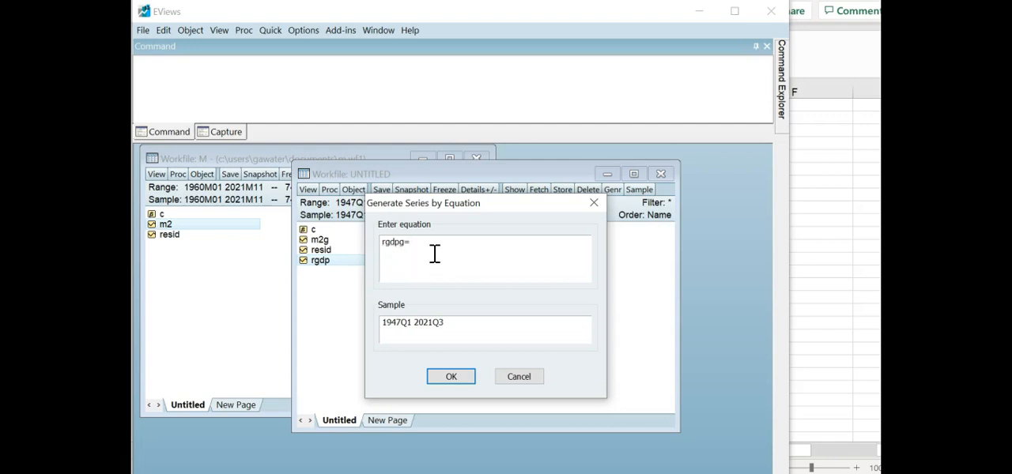
pyautogui.write('100*(log(rgdp)-rgdp')
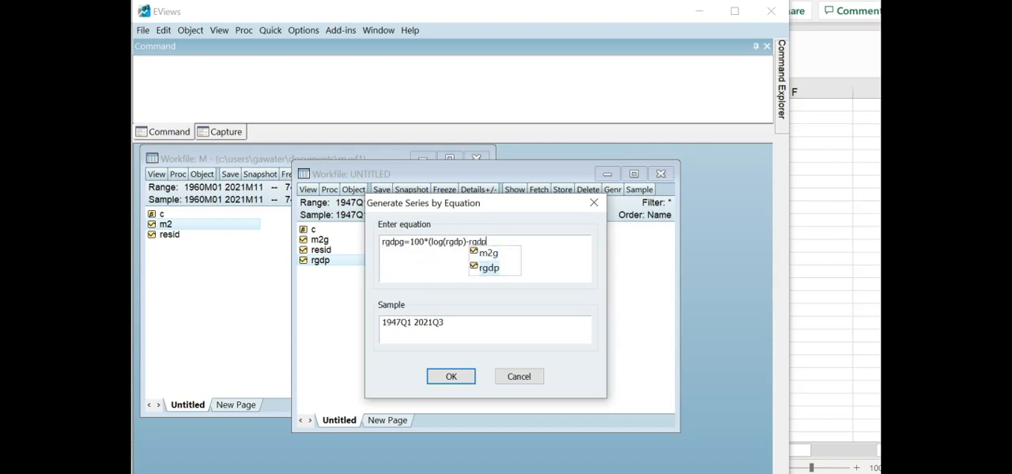
pyautogui.write('(-4))')
pyautogui.click(471, 244)
pyautogui.write('log(rgdp')
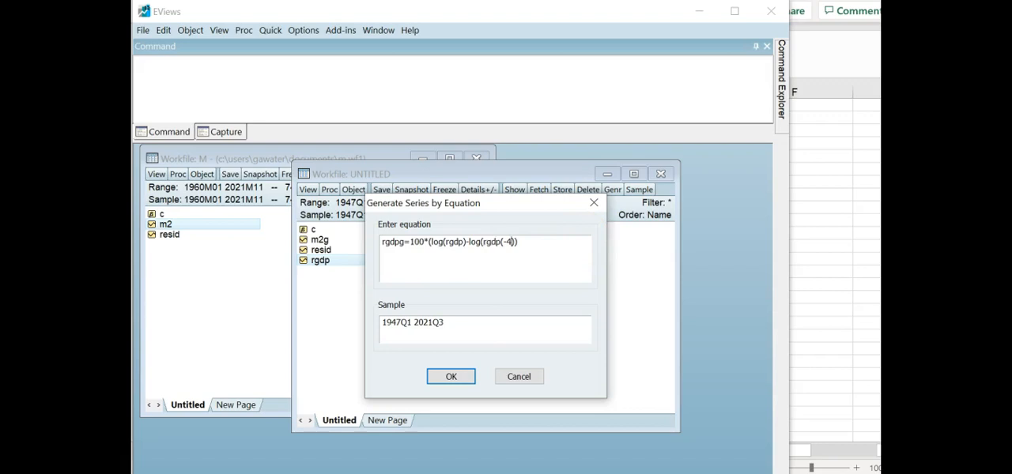
pyautogui.write(')')
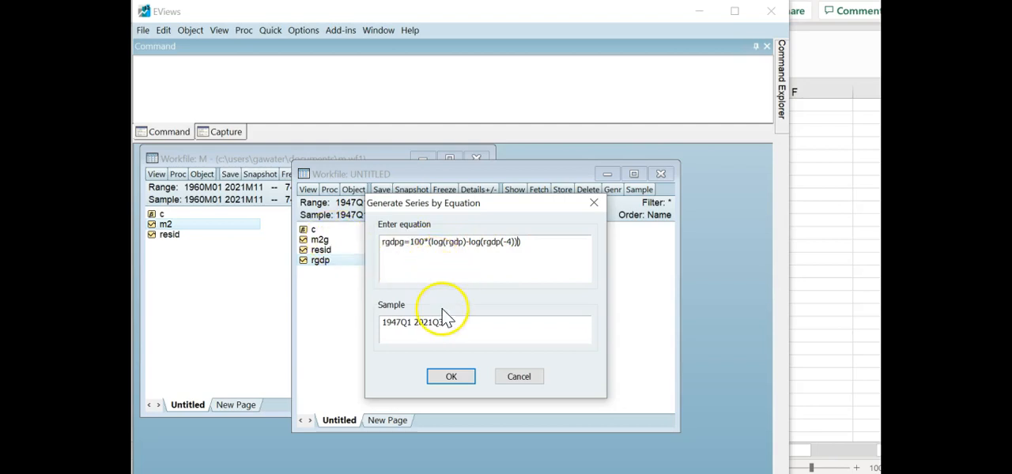
pyautogui.click(451, 381)
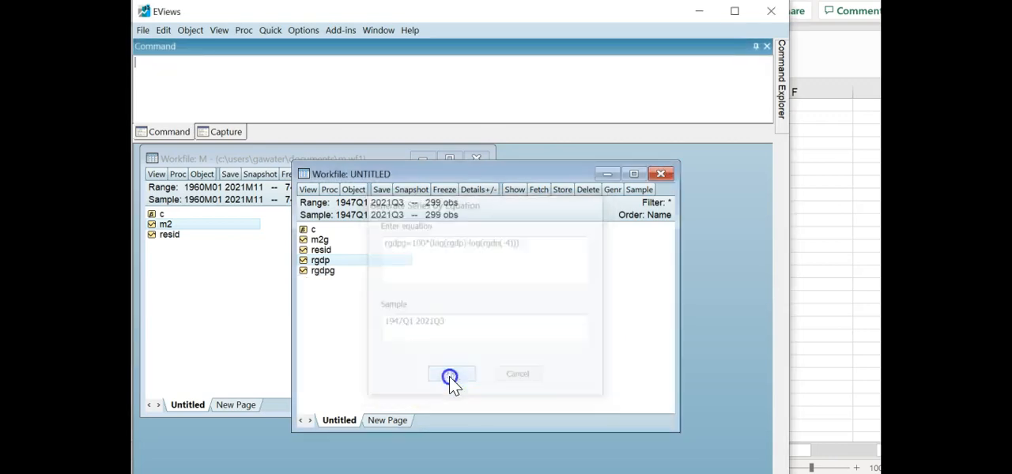
# - Plot the rgdpg growth series as a basic line graph of raw data, examine it and discard the untitled graph
pyautogui.click(327, 271)
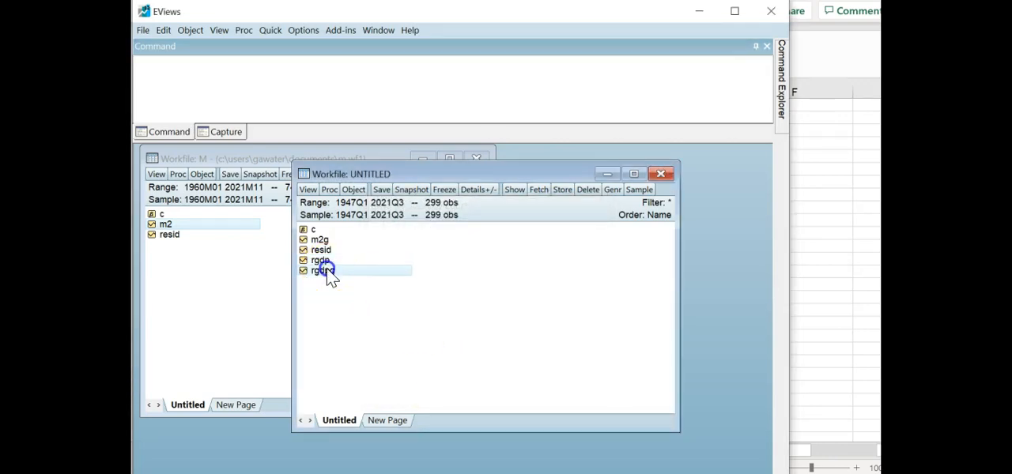
pyautogui.click(269, 30)
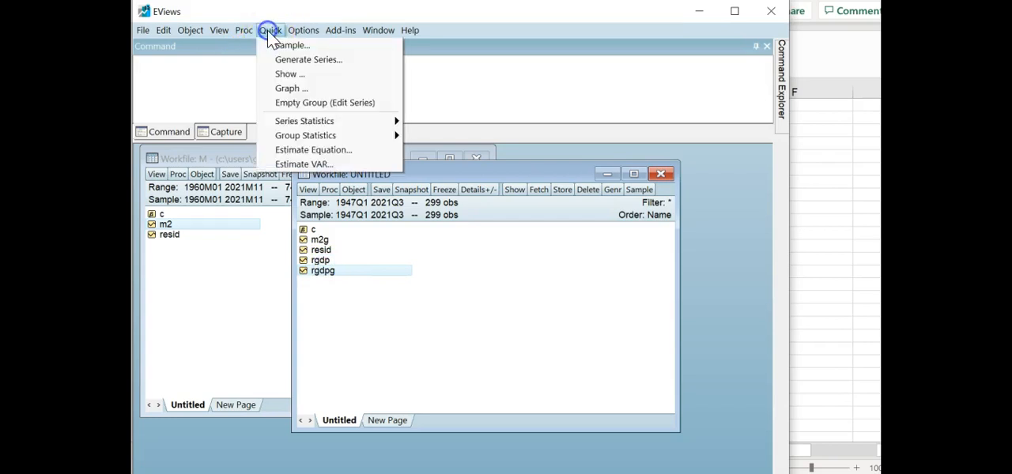
pyautogui.click(283, 92)
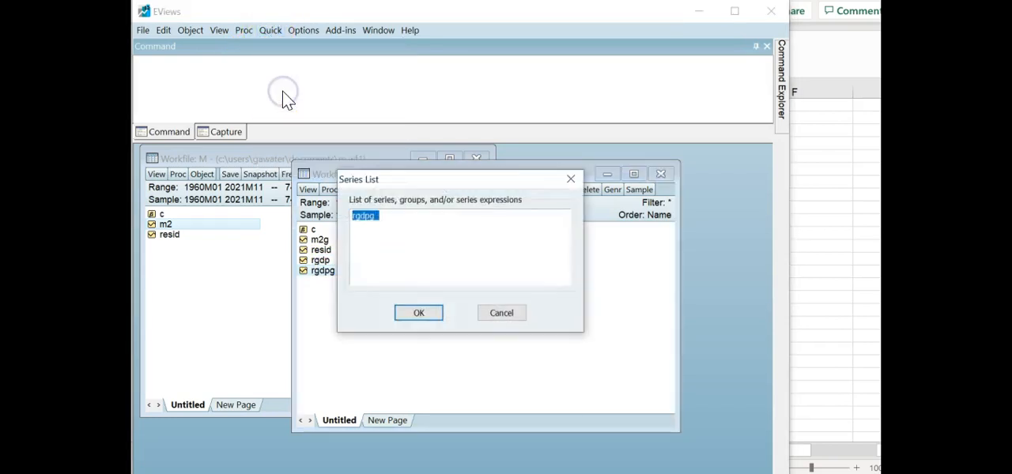
pyautogui.click(418, 310)
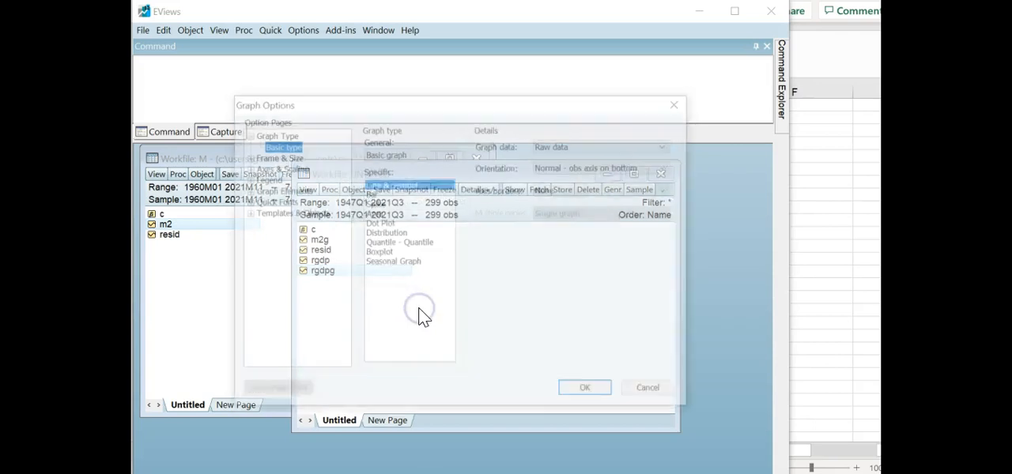
pyautogui.click(586, 388)
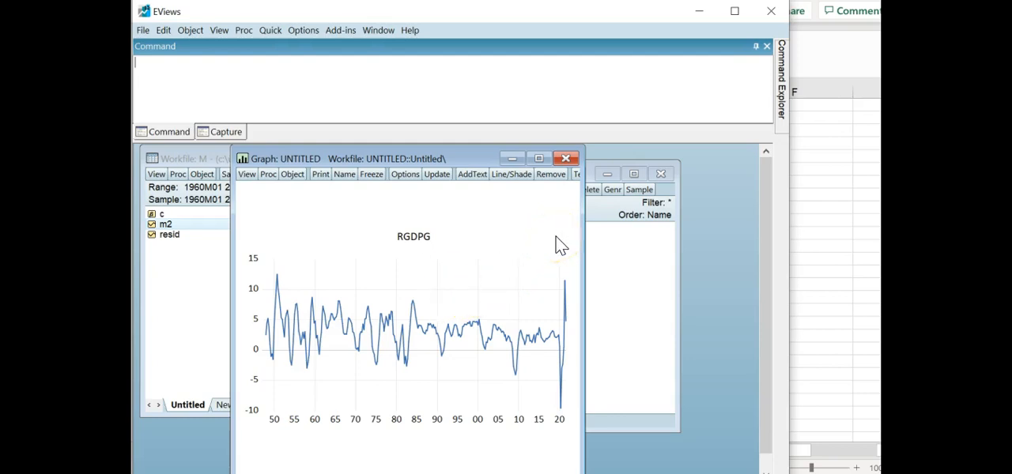
pyautogui.click(567, 159)
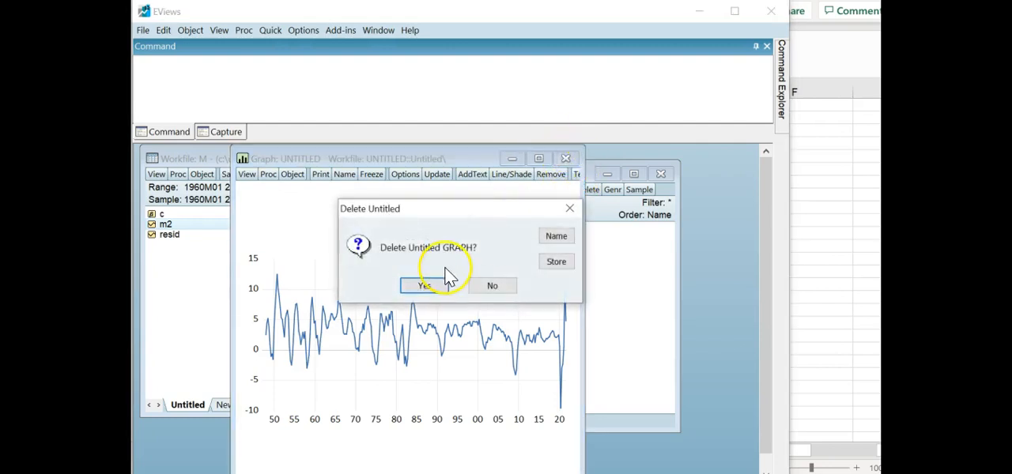
pyautogui.click(427, 286)
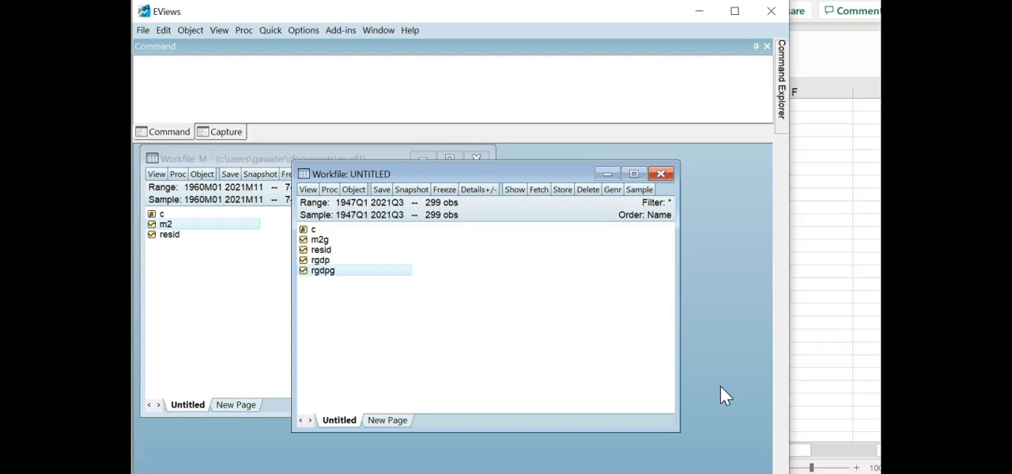
# - Start a standard VAR estimation in the quarterly workfile with rgdpg and m2g as the endogenous variables
pyautogui.click(486, 310)
pyautogui.click(327, 271)
pyautogui.click(272, 32)
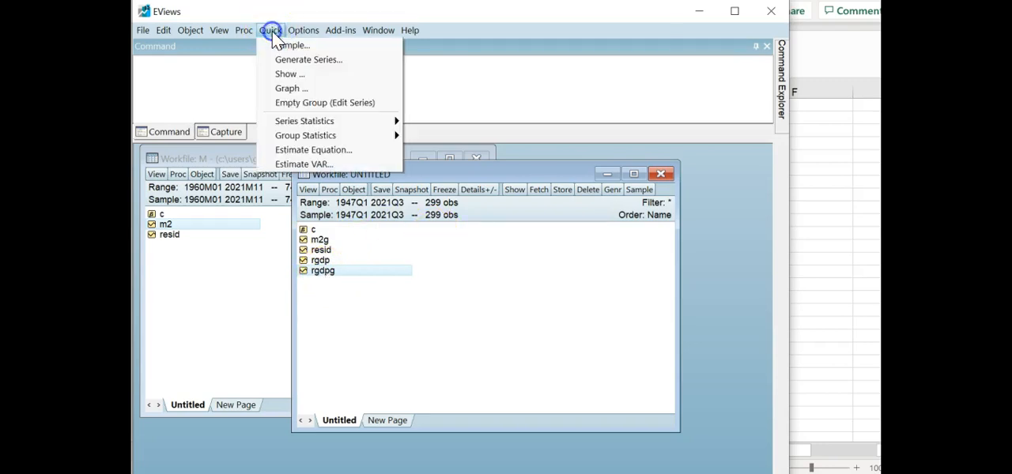
pyautogui.click(293, 165)
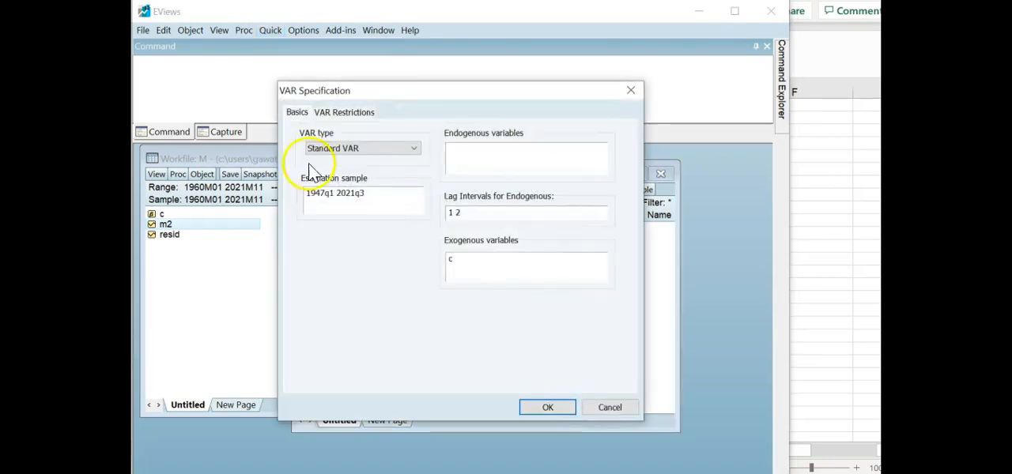
pyautogui.click(466, 156)
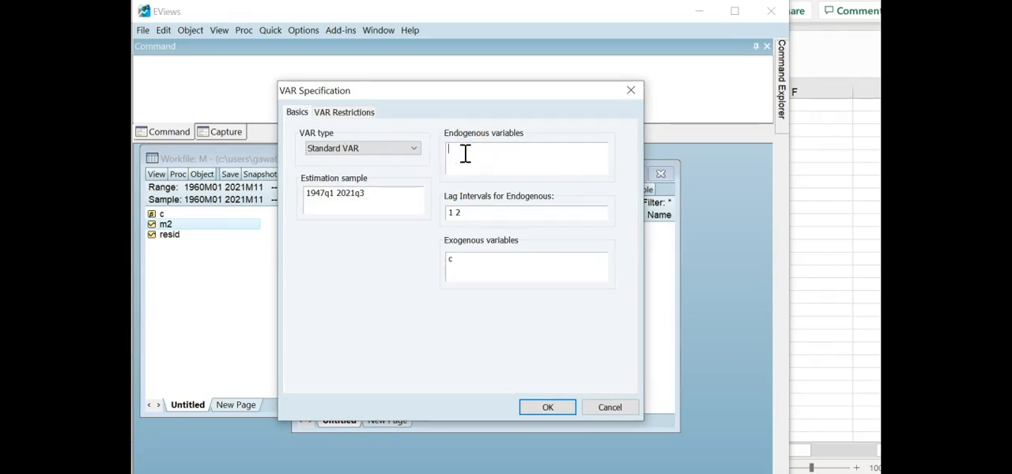
pyautogui.write('rgdpg m2g')
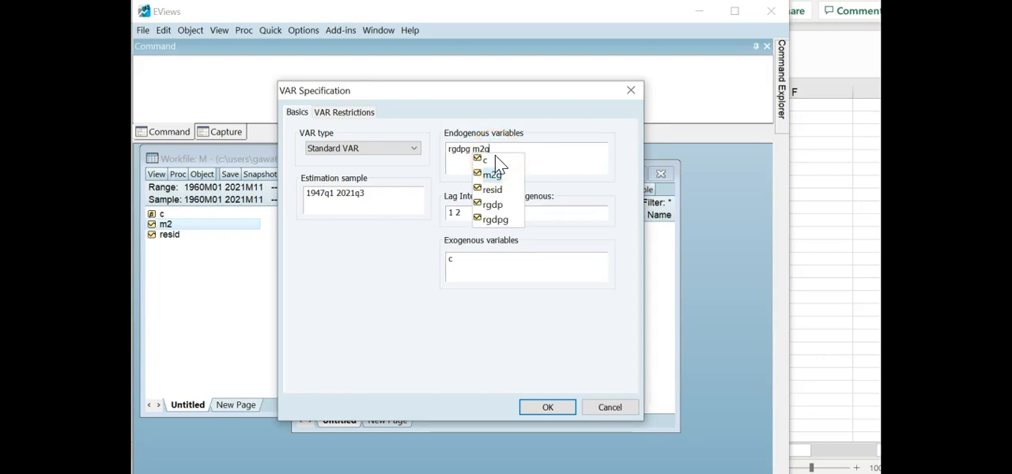
pyautogui.click(592, 158)
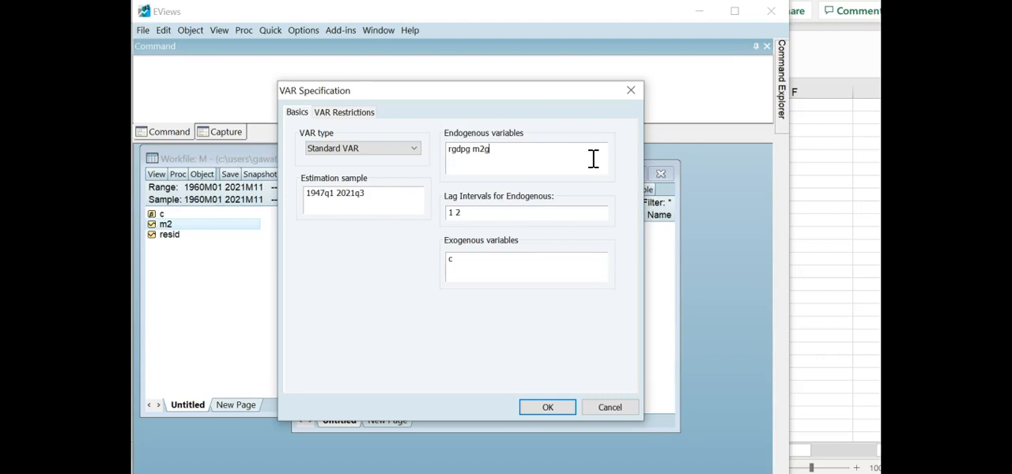
# - Set the lag intervals for the endogenous variables to 1 4 and estimate the VAR
pyautogui.click(472, 215)
pyautogui.press('BackSpace')
pyautogui.write('4')
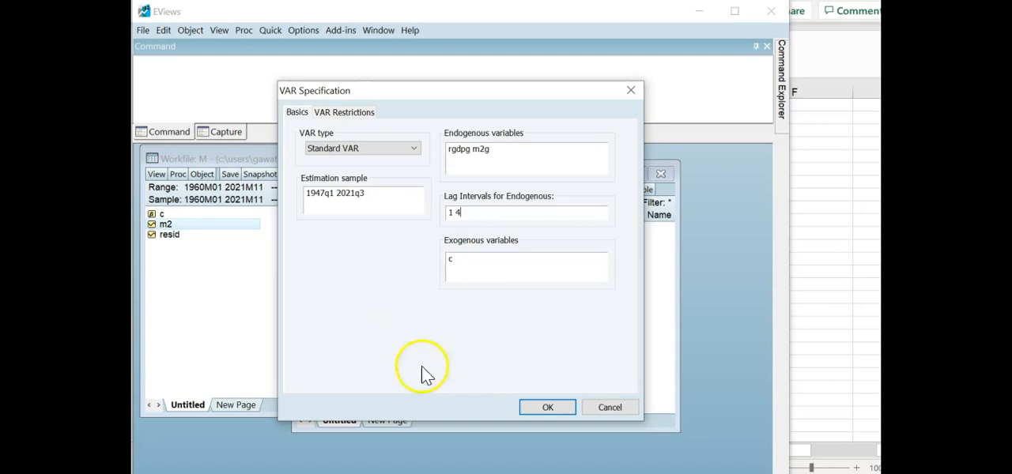
pyautogui.click(547, 408)
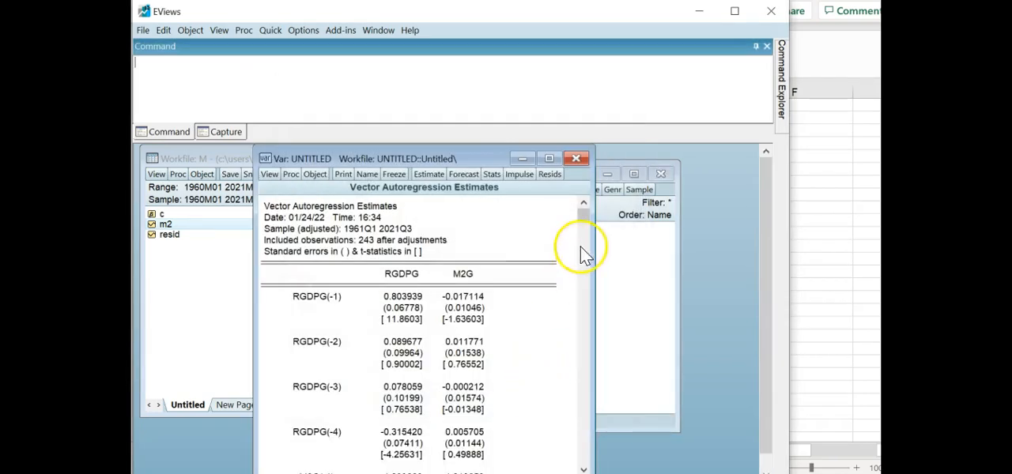
# - Examine the vector autoregression estimates for the RGDPG and M2G equations, including the lag coefficients, t-statistics and fit statistics
pyautogui.click(583, 468)
pyautogui.click(583, 468)
pyautogui.click(583, 467)
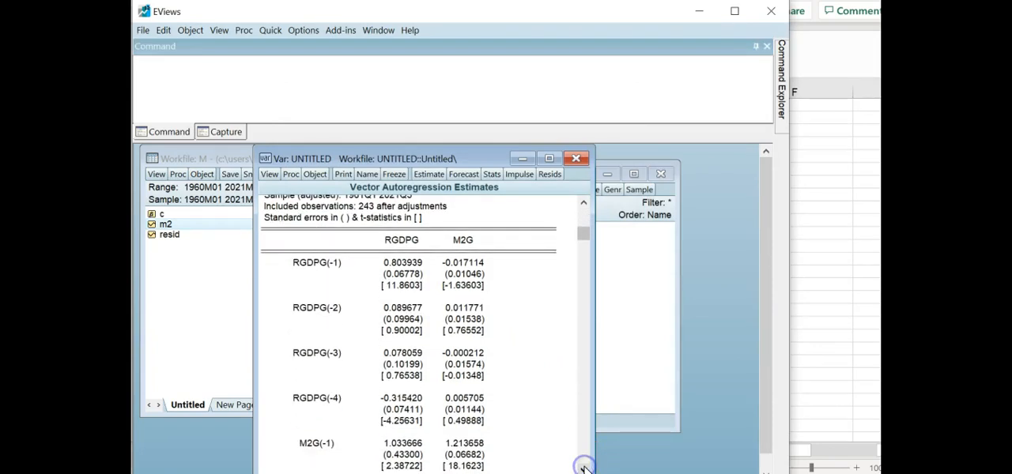
pyautogui.click(584, 206)
pyautogui.click(583, 206)
pyautogui.click(583, 205)
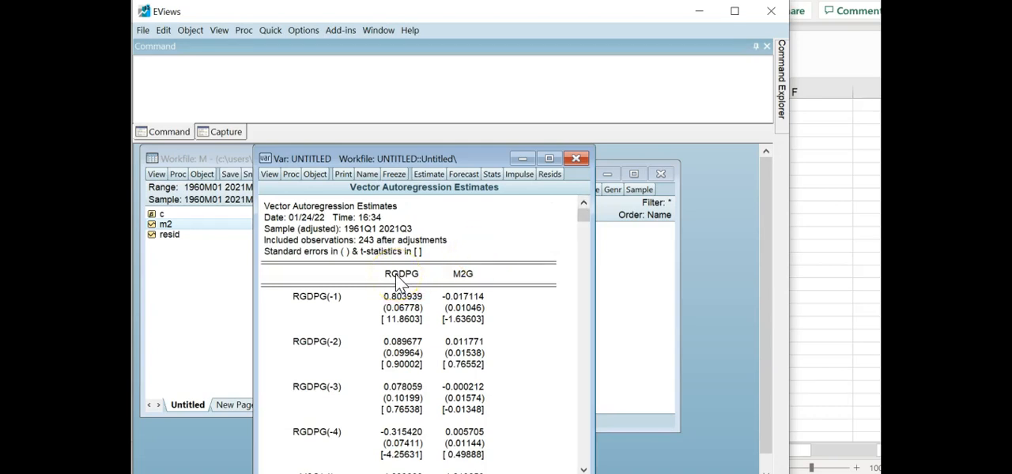
pyautogui.click(587, 437)
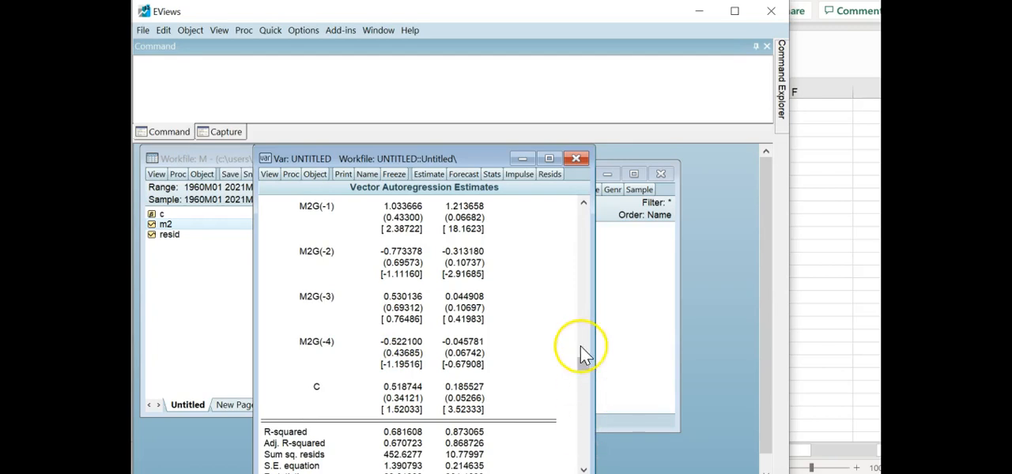
pyautogui.click(583, 225)
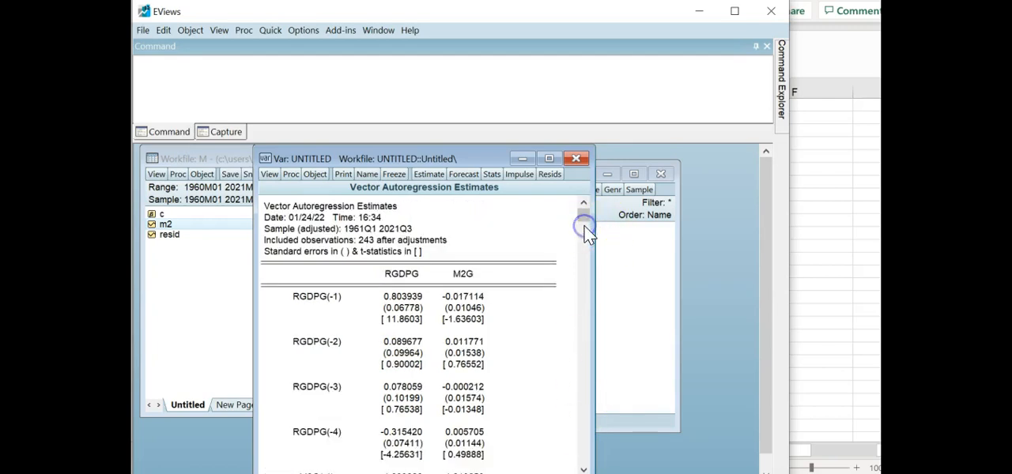
pyautogui.click(586, 413)
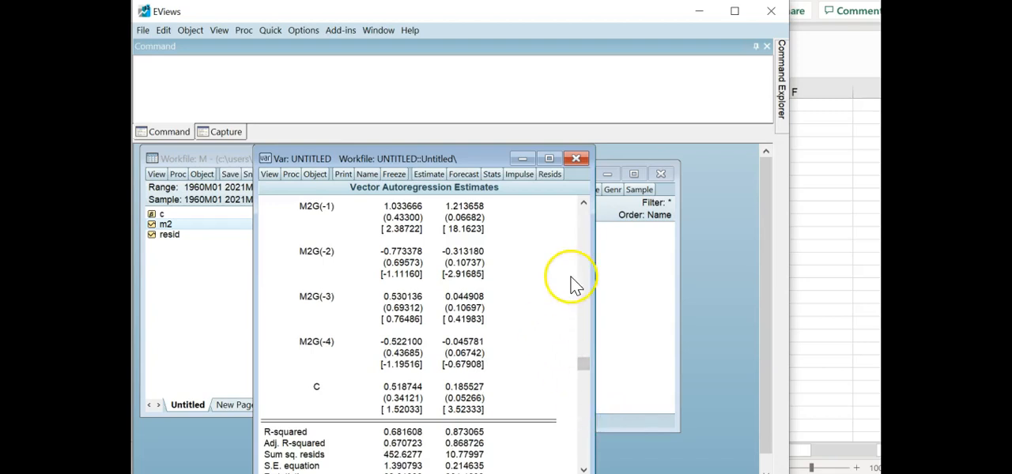
pyautogui.click(583, 203)
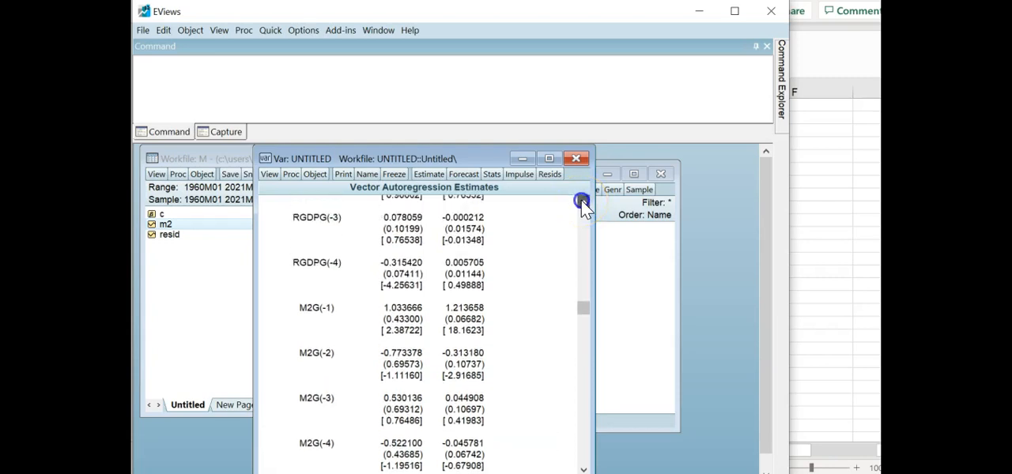
pyautogui.click(582, 203)
pyautogui.click(582, 203)
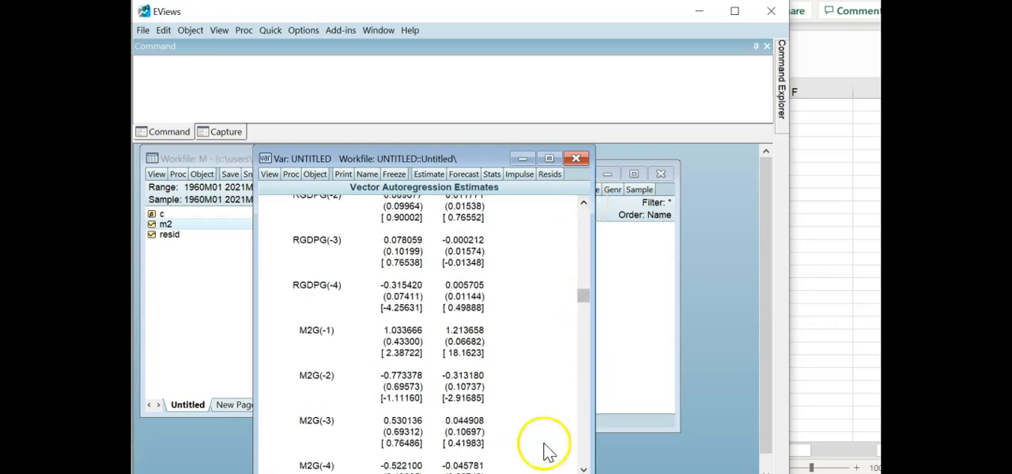
# - Review the M2G lag coefficients and the constant in the VAR output, and return to the start of the estimates
pyautogui.click(584, 468)
pyautogui.click(583, 468)
pyautogui.click(583, 468)
pyautogui.click(583, 468)
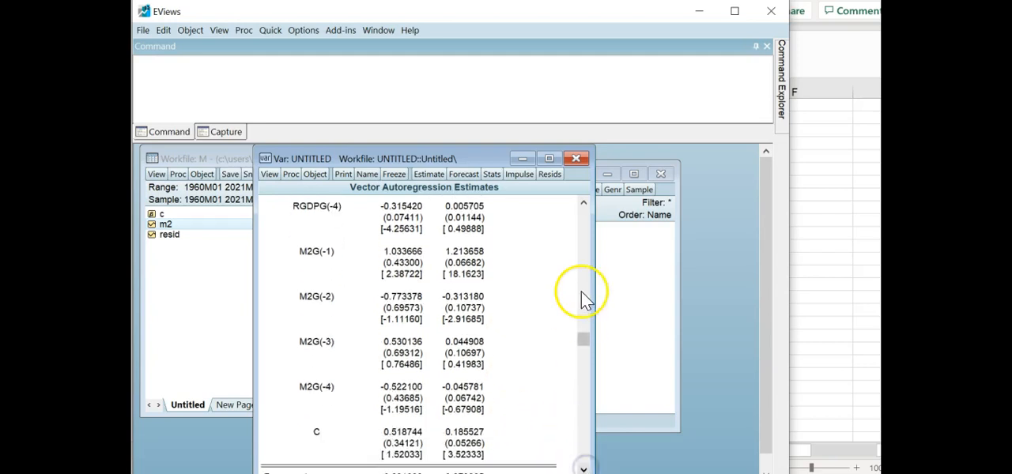
pyautogui.click(585, 216)
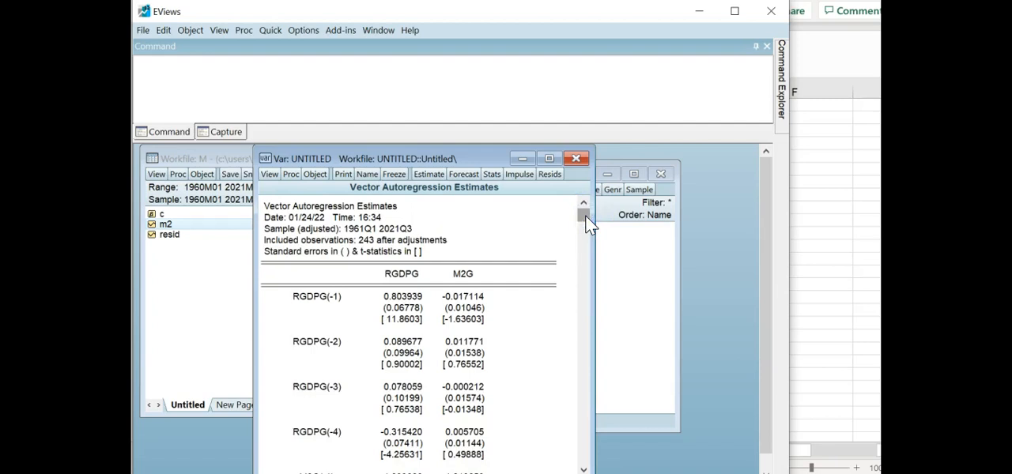
# - Plot impulse responses of rgdpg and m2g over horizon 10 with analytic standard errors and dof-adjusted Cholesky decomposition, and enlarge the VAR window to examine them
pyautogui.click(523, 210)
pyautogui.click(518, 177)
pyautogui.click(518, 177)
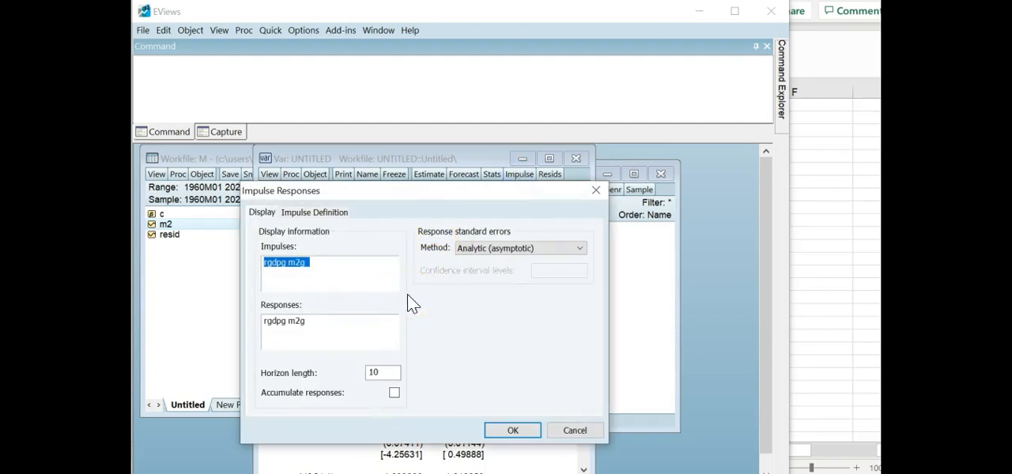
pyautogui.click(317, 214)
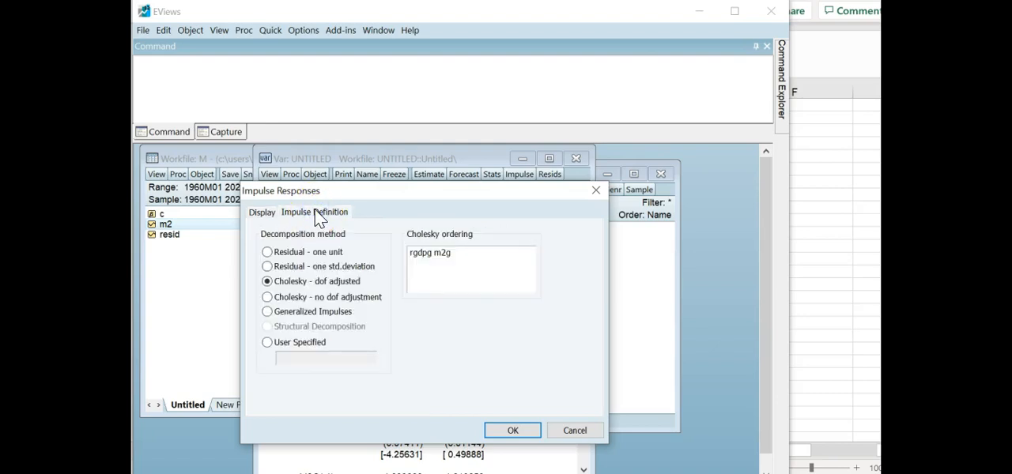
pyautogui.click(265, 212)
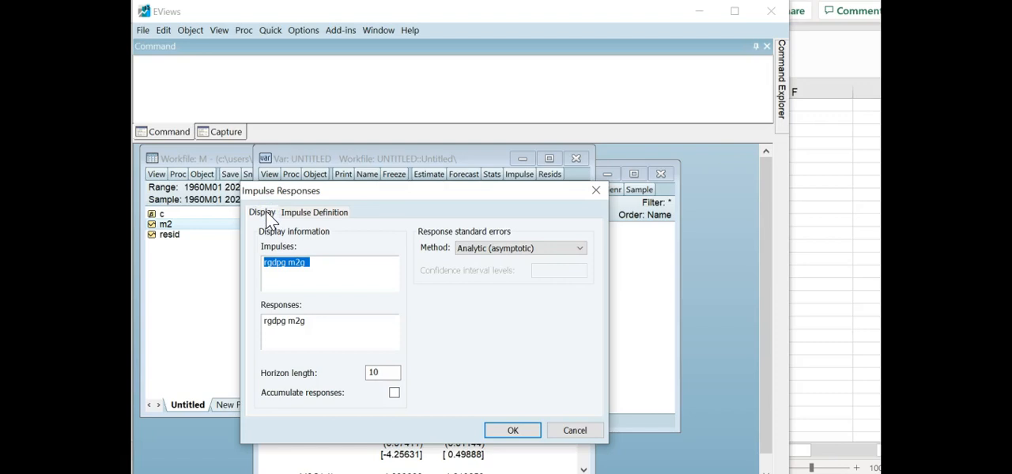
pyautogui.click(511, 431)
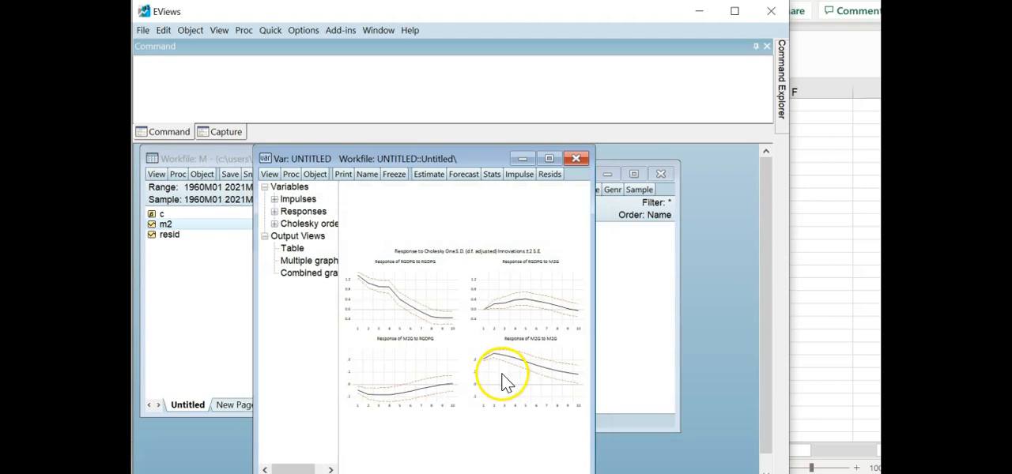
pyautogui.click(549, 158)
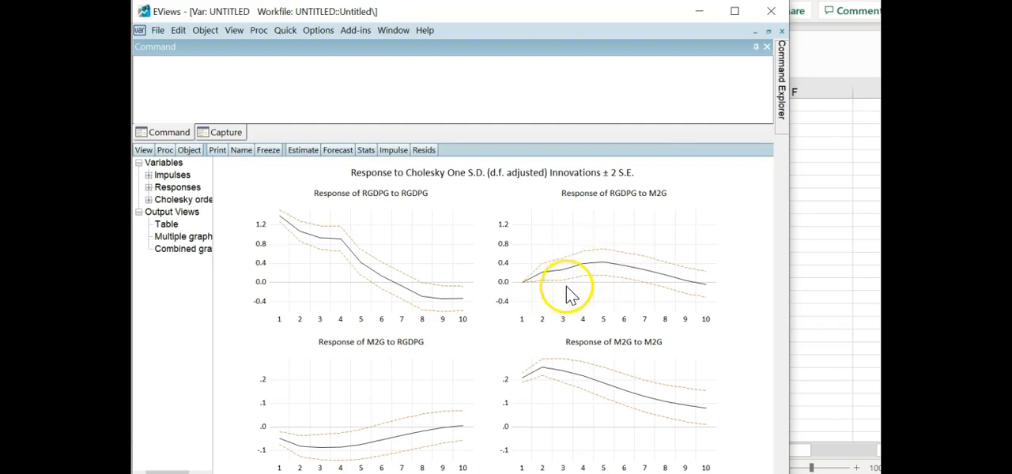
pyautogui.moveTo(566, 284)
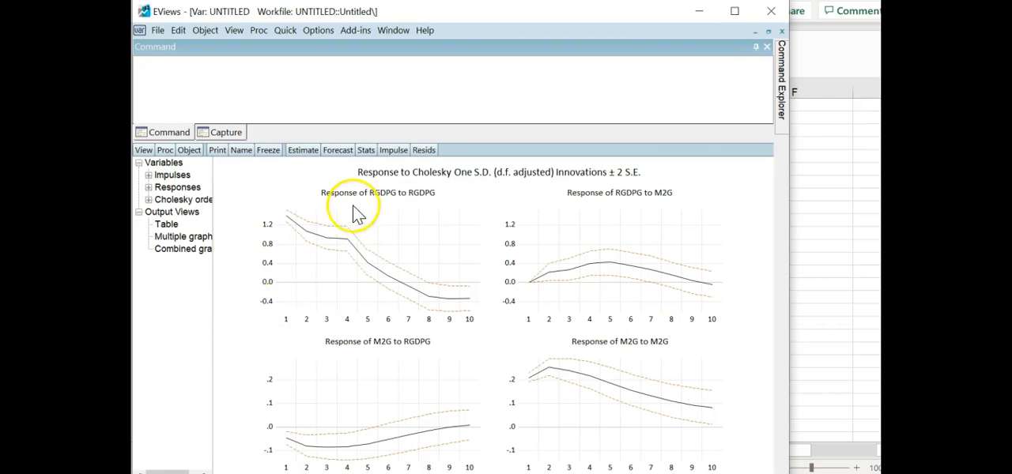
# - Return to the VAR estimates and run the Granger Causality/Block Exogeneity Tests on the lag structure for RGDPG and M2G
pyautogui.click(366, 150)
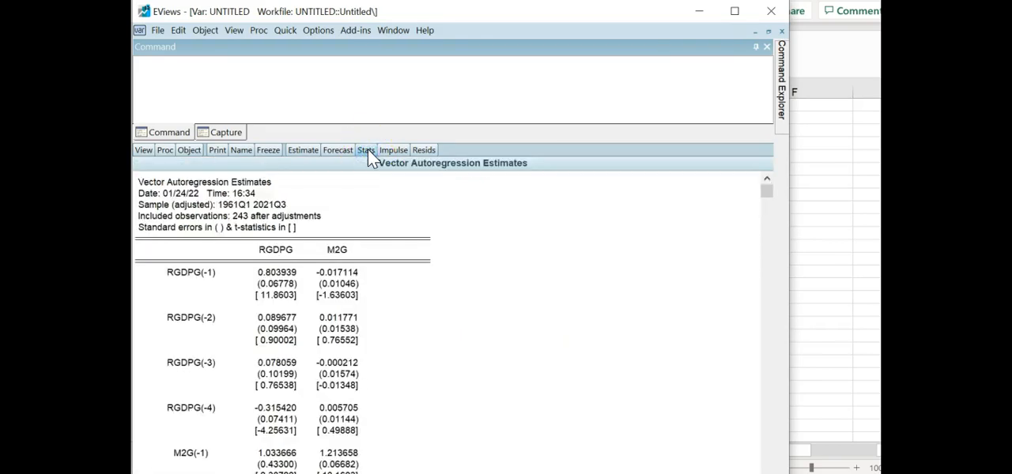
pyautogui.click(144, 152)
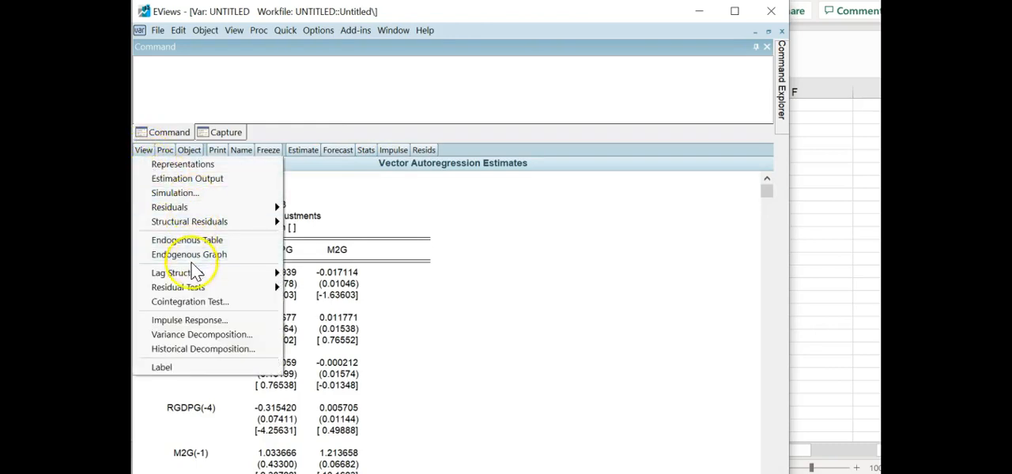
pyautogui.moveTo(191, 277)
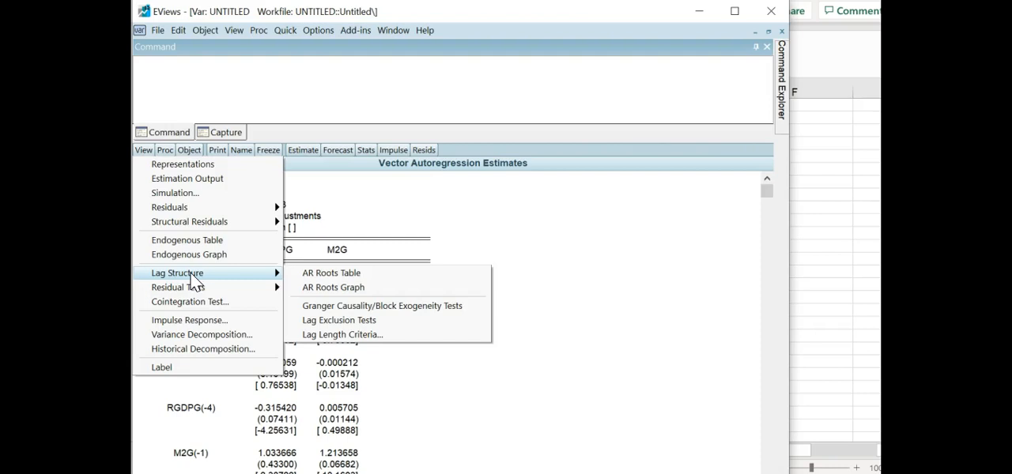
pyautogui.click(350, 305)
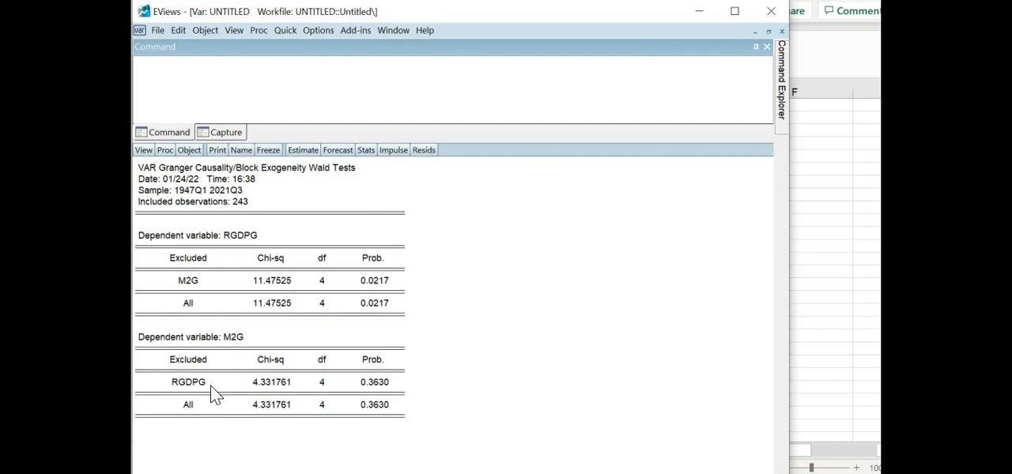
pyautogui.click(327, 403)
# - Show the endogenous graph of RGDPG and m2 growth, and display the VAR's equation representations with substituted coefficients
pyautogui.click(144, 150)
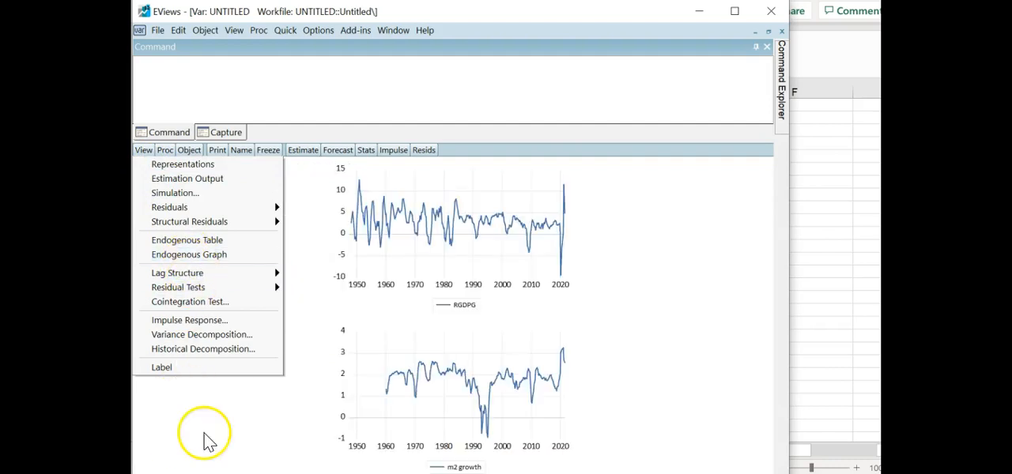
pyautogui.click(183, 257)
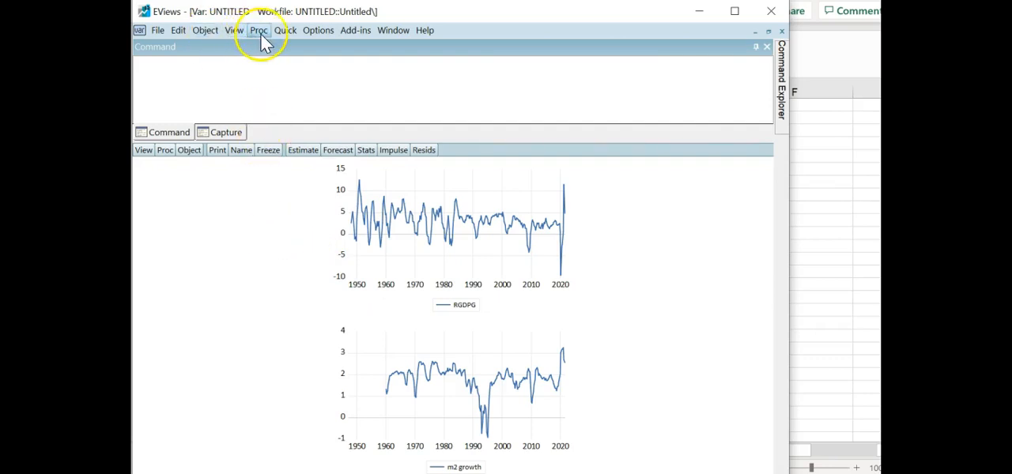
pyautogui.click(287, 33)
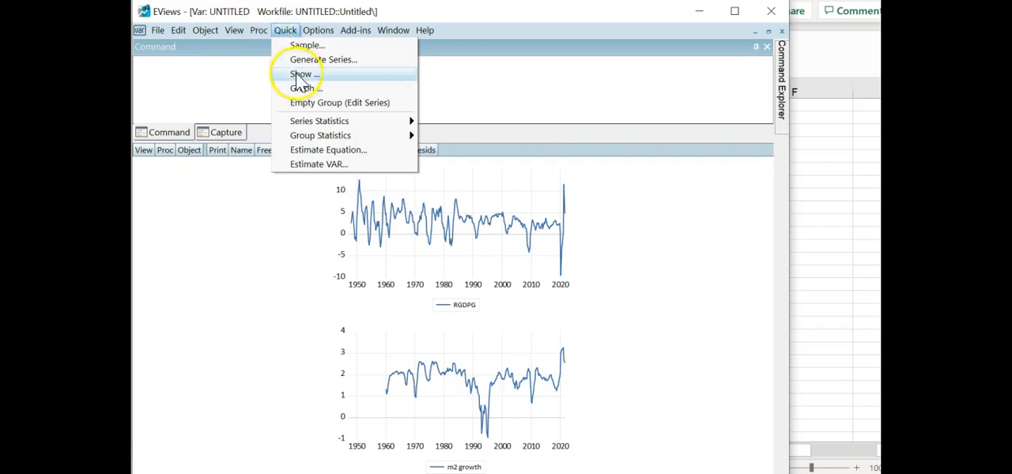
pyautogui.click(185, 272)
pyautogui.click(142, 152)
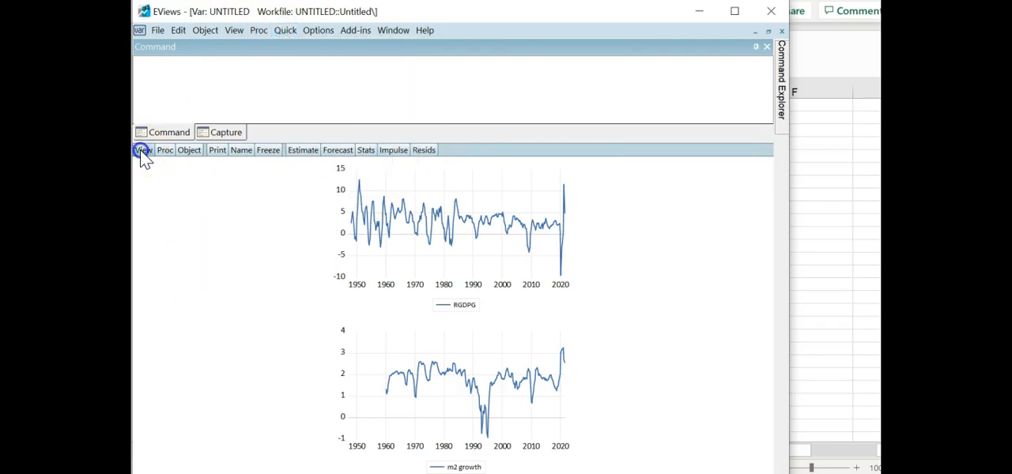
pyautogui.click(163, 165)
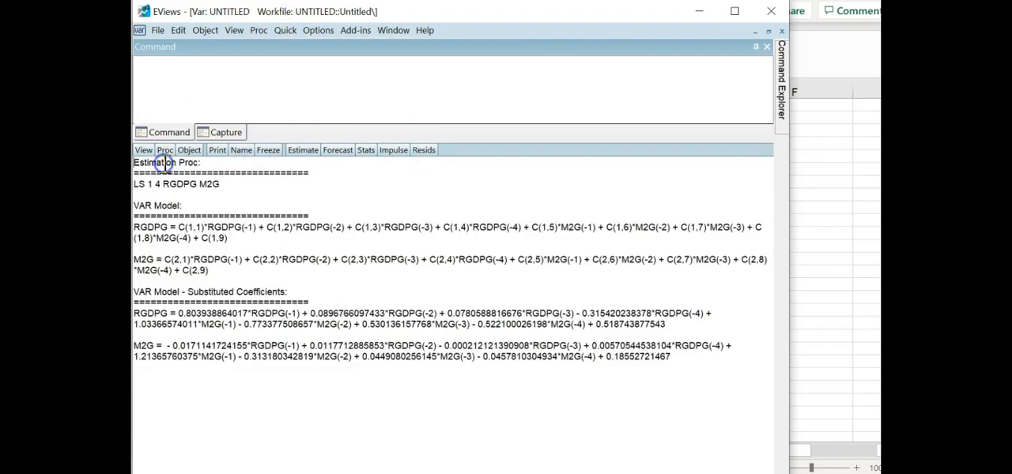